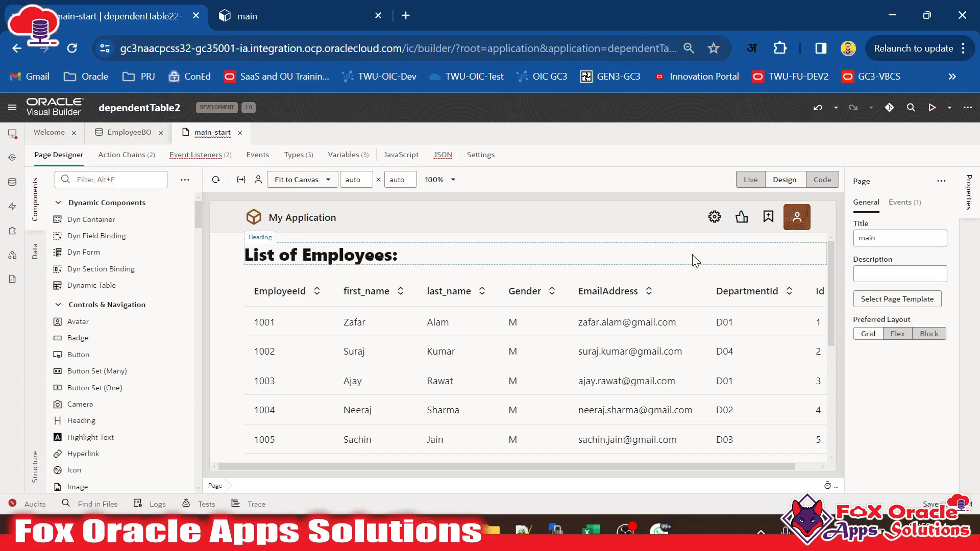
Review the employee and department tables on the main-start page in the designer and in the running main page.
scroll(541, 301, "down", 5)
scroll(511, 327, "up", 5)
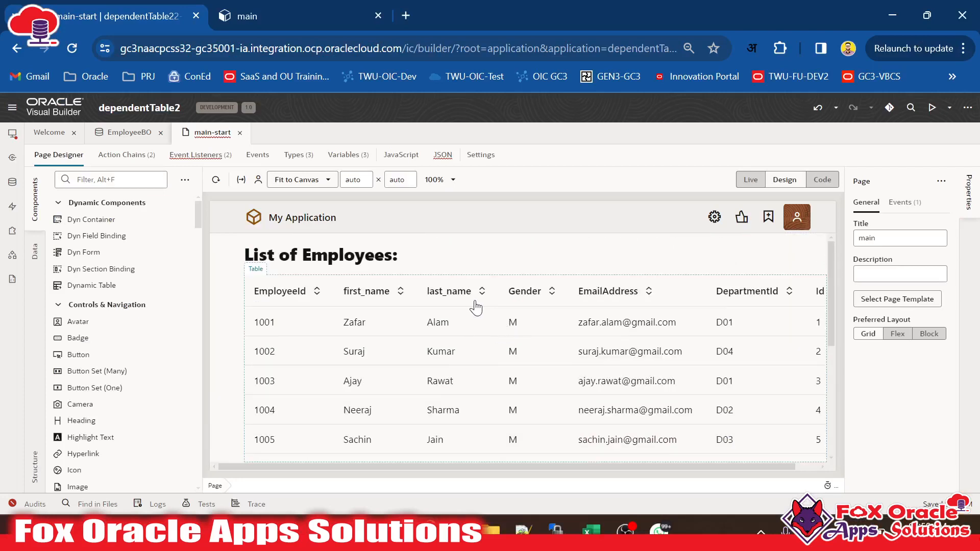
scroll(513, 289, "down", 5)
left_click(327, 16)
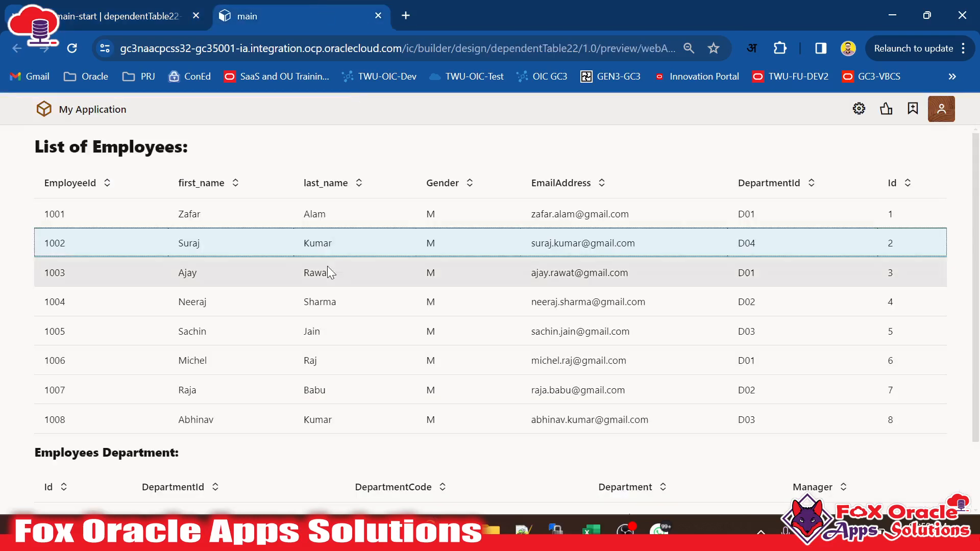
scroll(306, 306, "down", 2)
scroll(292, 354, "up", 3)
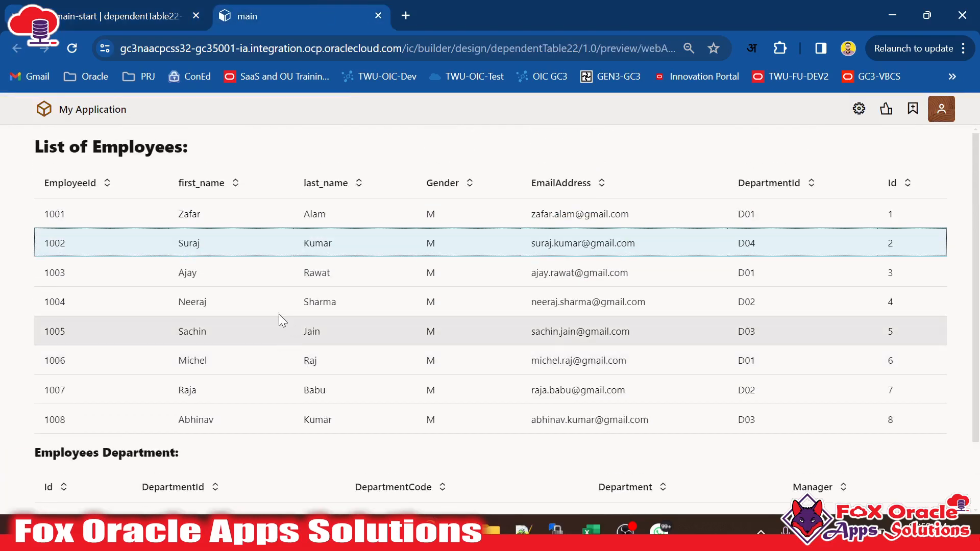
scroll(278, 314, "down", 3)
Select the employee rows with Id 4 and Id 2 in turn and check the Employees Department table for each.
left_click(218, 230)
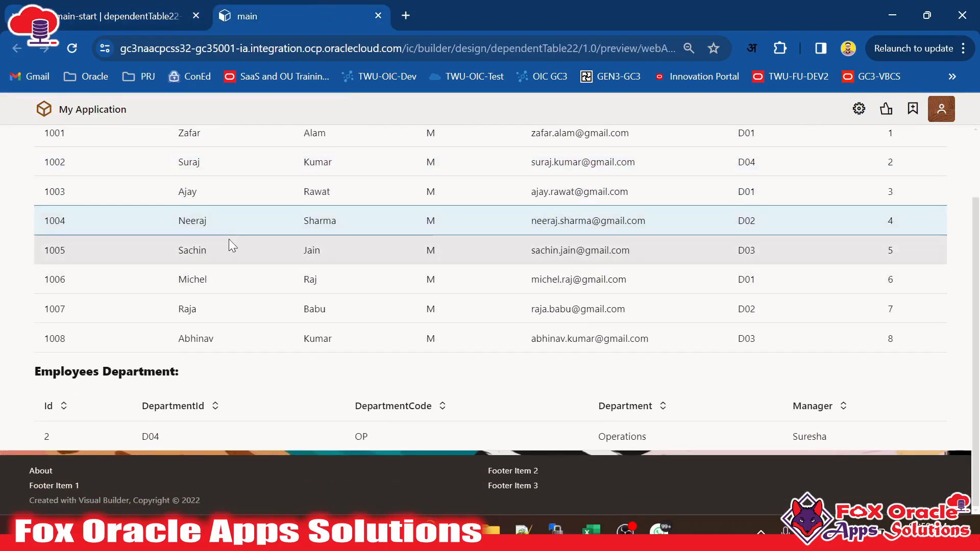
scroll(219, 437, "up", 2)
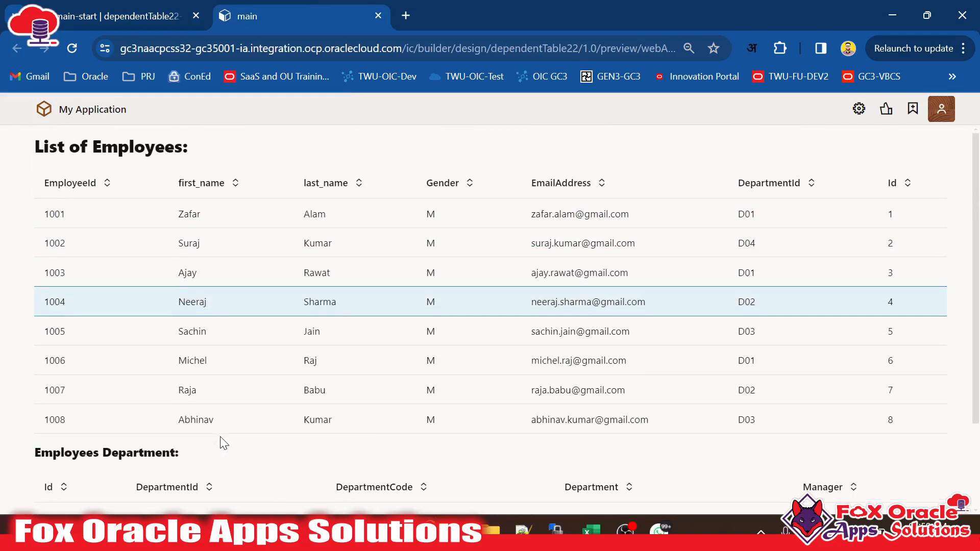
scroll(219, 435, "down", 2)
scroll(228, 271, "up", 3)
left_click(230, 247)
scroll(225, 408, "down", 2)
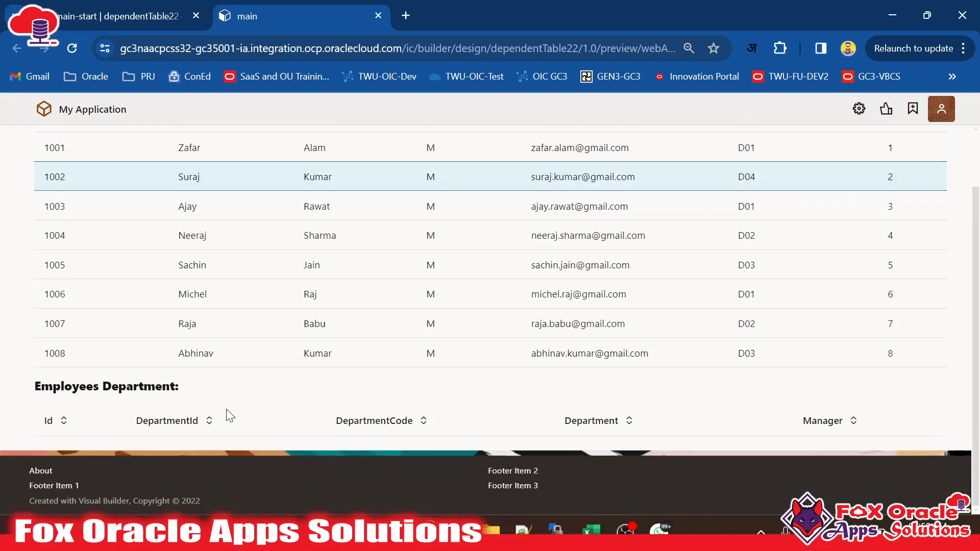
scroll(226, 415, "up", 2)
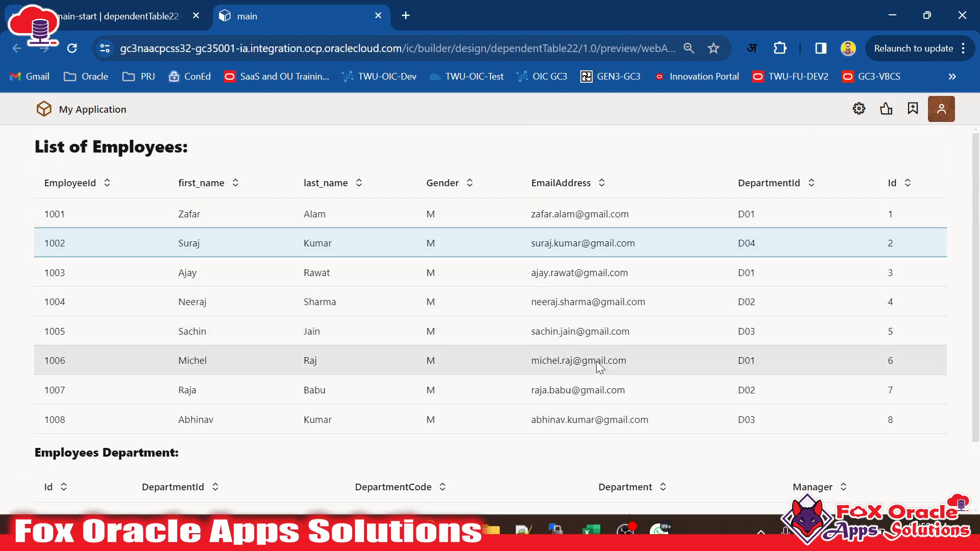
Return to the Visual Builder designer and look over the main-start page's variables and the EmployeeBO overview.
left_click(153, 15)
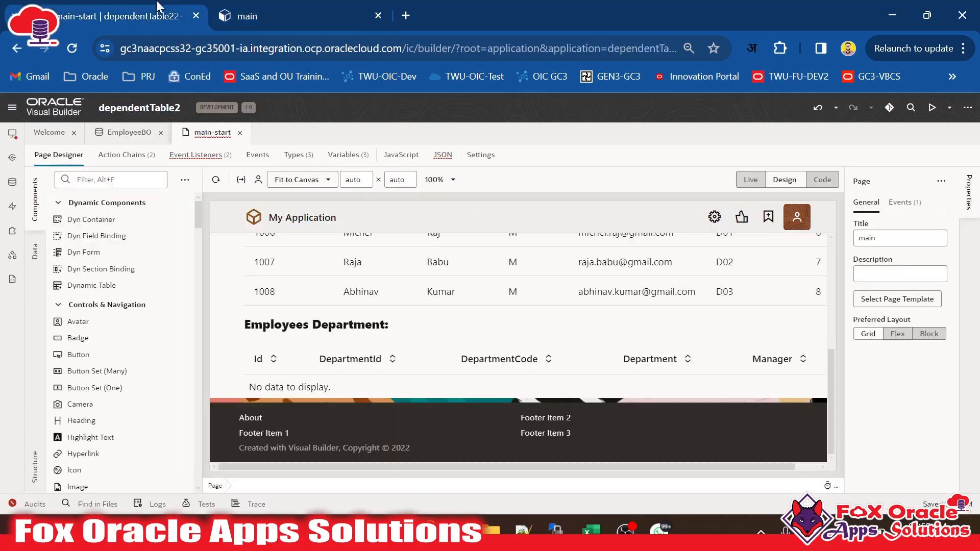
left_click(346, 155)
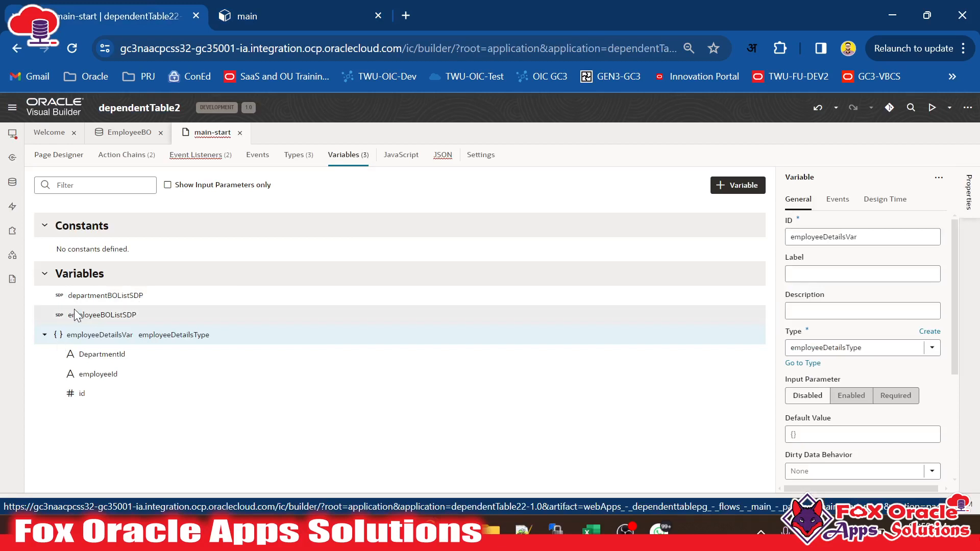
left_click(127, 134)
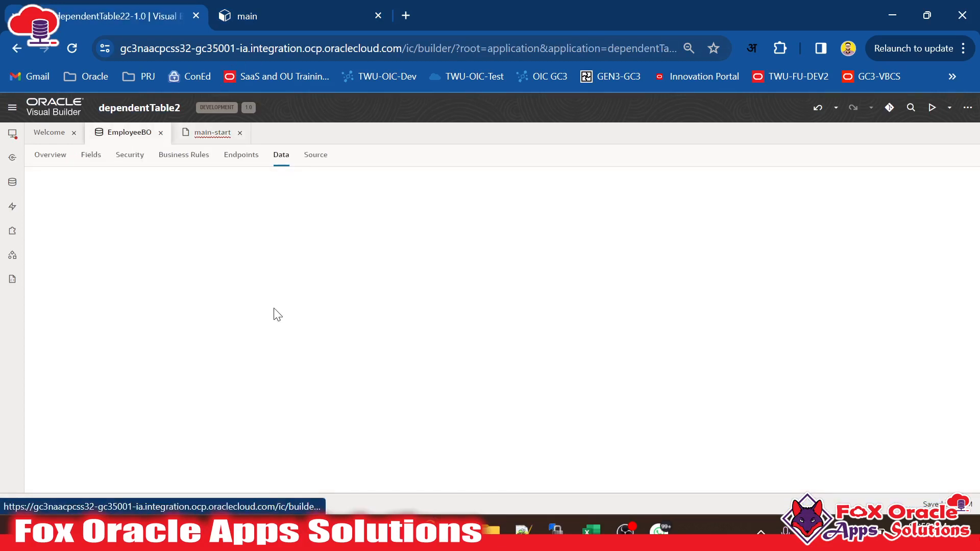
left_click(51, 154)
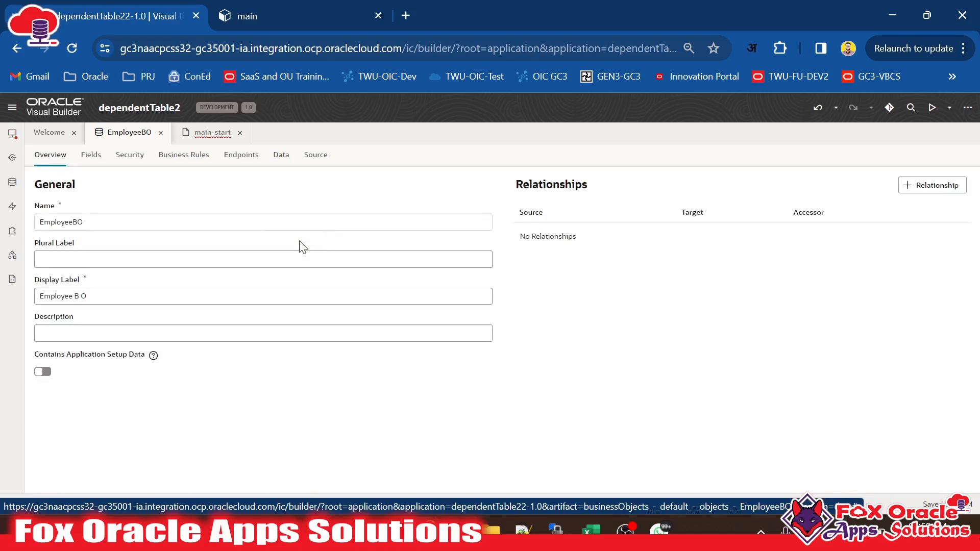
left_click(36, 132)
Go back to the main-start page design and select the List of Employees table on the canvas.
left_click(213, 132)
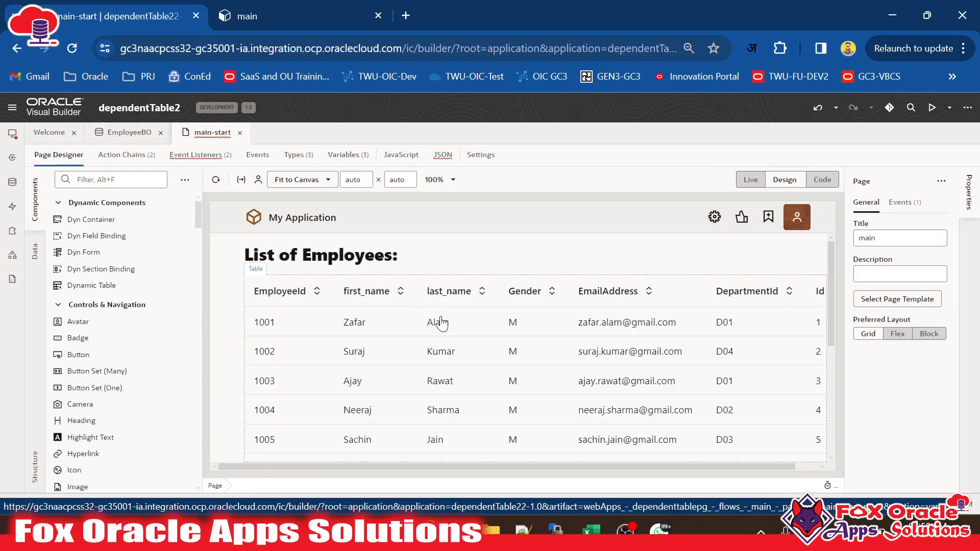
left_click(441, 323)
scroll(529, 344, "down", 5)
scroll(518, 343, "up", 5)
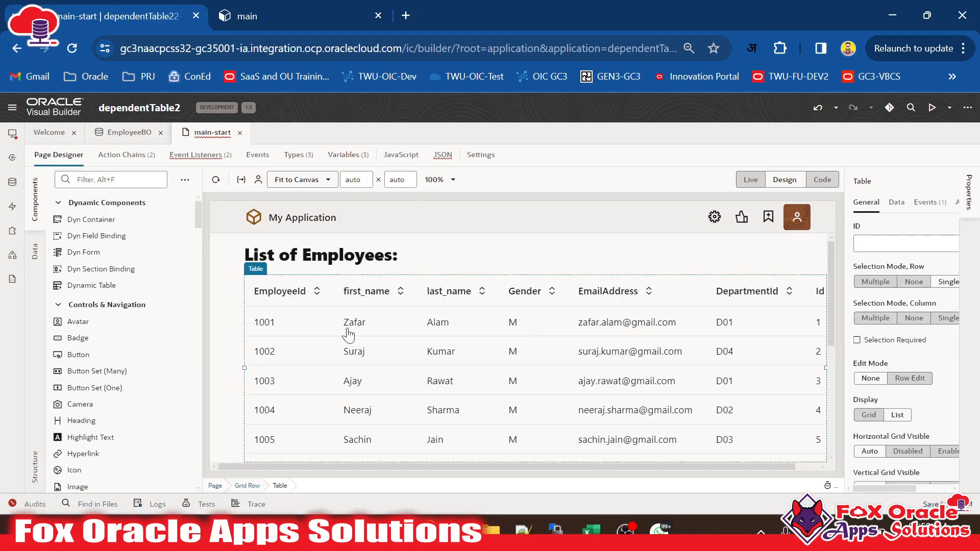
Inspect the running main page with the browser developer tools, widen their pane and show the network activity.
left_click(341, 7)
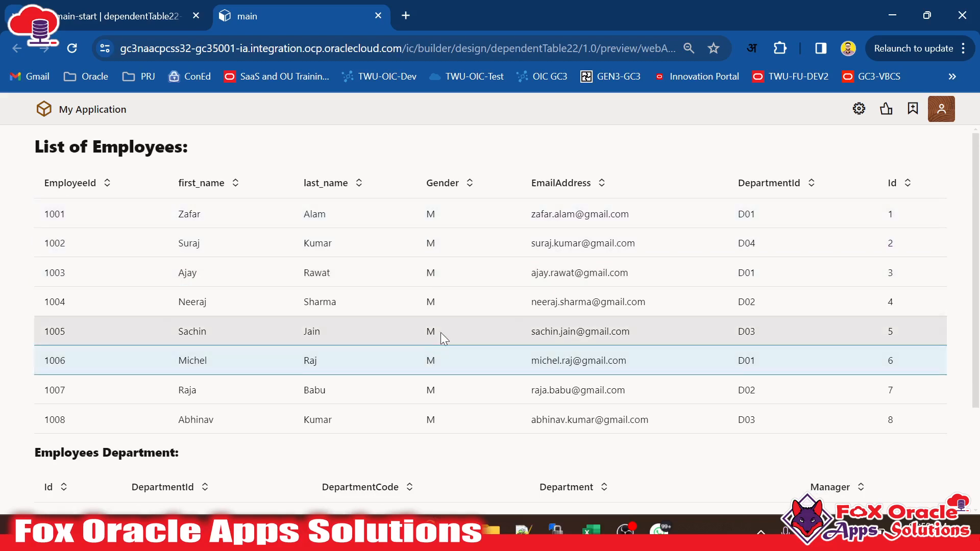
right_click(445, 136)
left_click(508, 465)
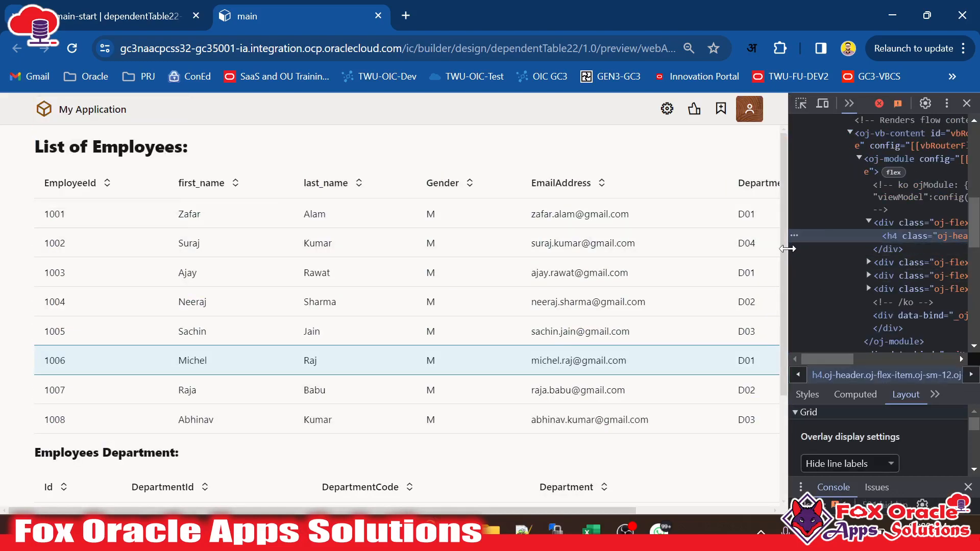
left_click_drag(786, 250, 411, 245)
scroll(547, 231, "up", 3)
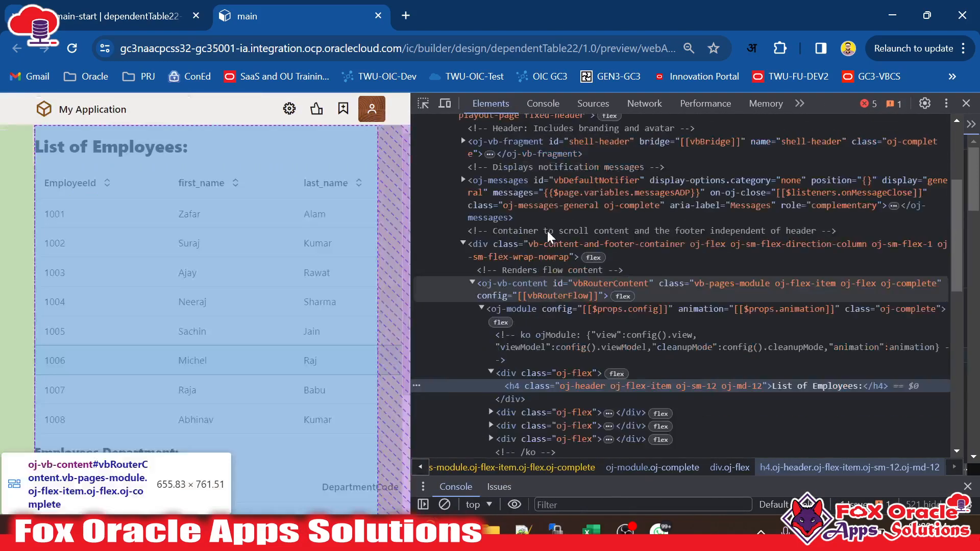
scroll(548, 231, "down", 10)
left_click(645, 103)
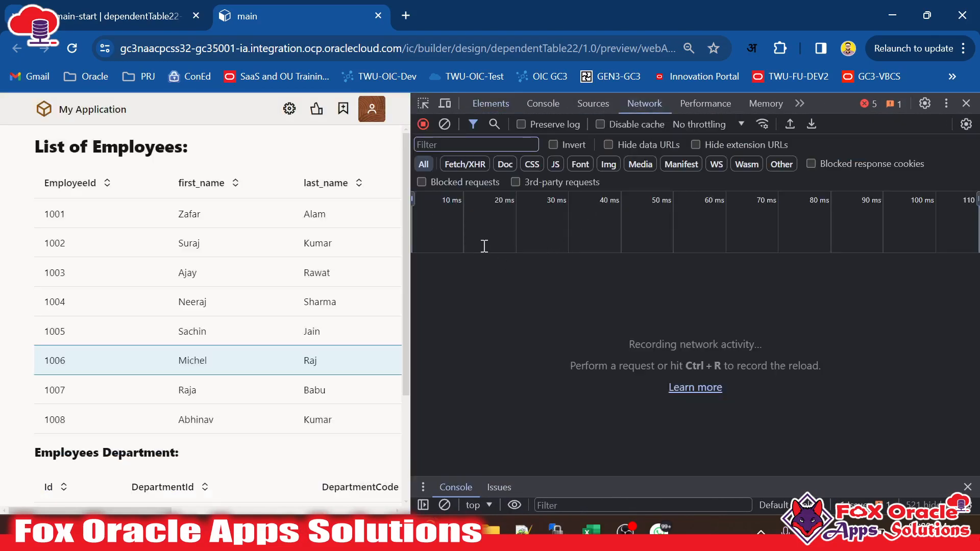
Select the first employee row and examine the response, headers and preview of the request it triggers.
left_click(161, 216)
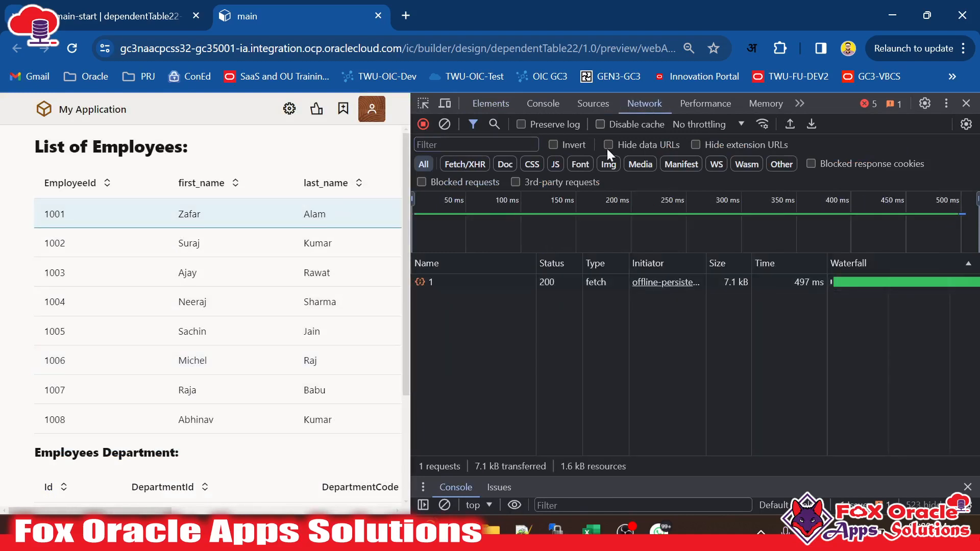
left_click(430, 283)
scroll(702, 335, "down", 5)
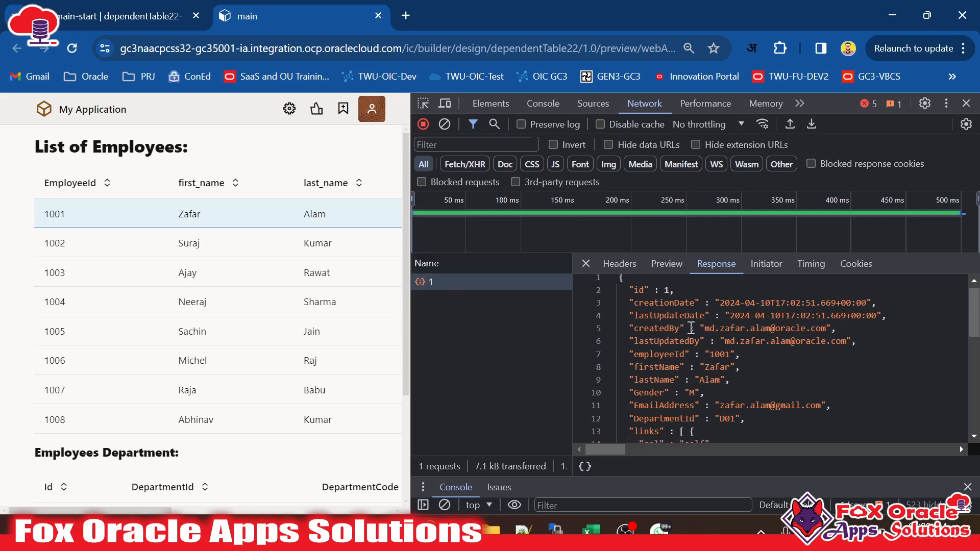
scroll(702, 336, "up", 5)
left_click_drag(715, 309, 721, 387)
left_click(723, 399)
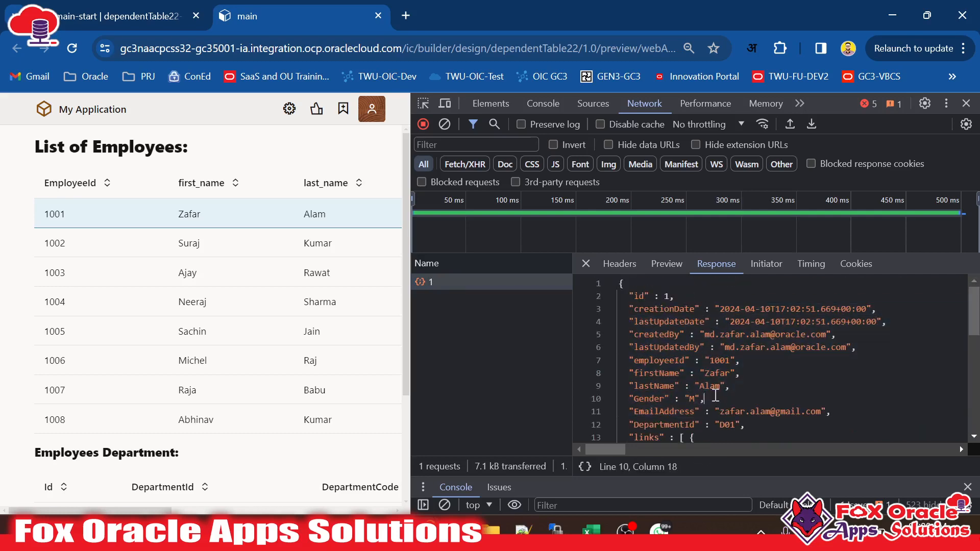
left_click(618, 265)
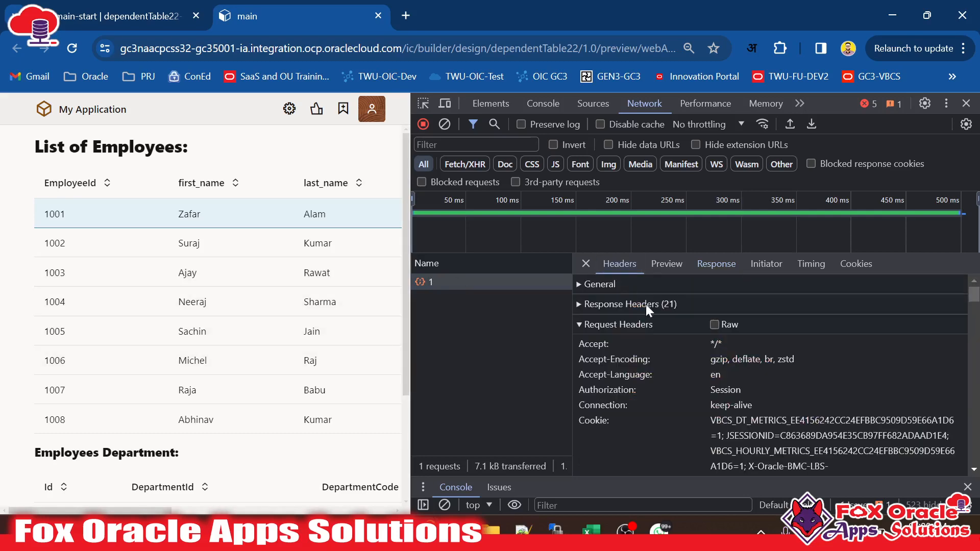
left_click(666, 264)
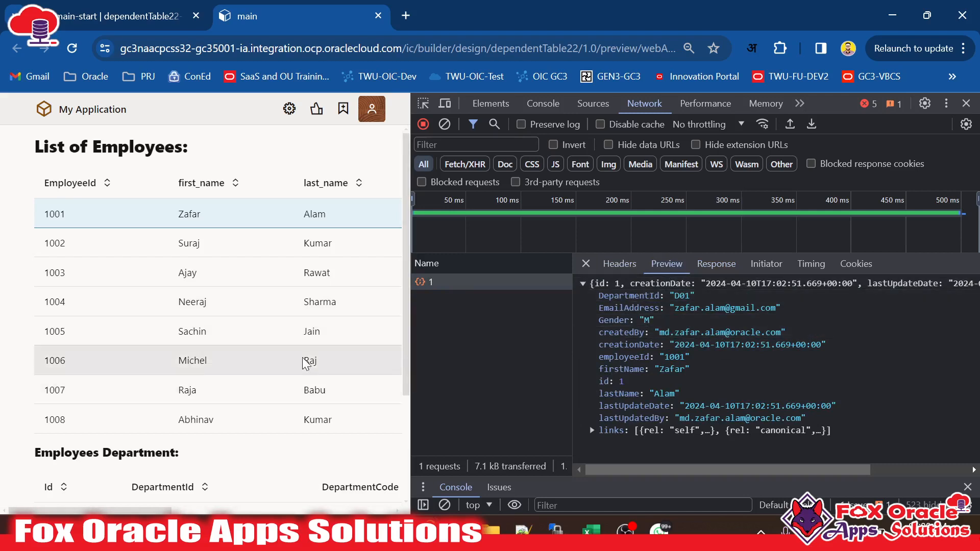
Select the employee row with Id 5 and examine its request preview and the matching department rows.
left_click(150, 338)
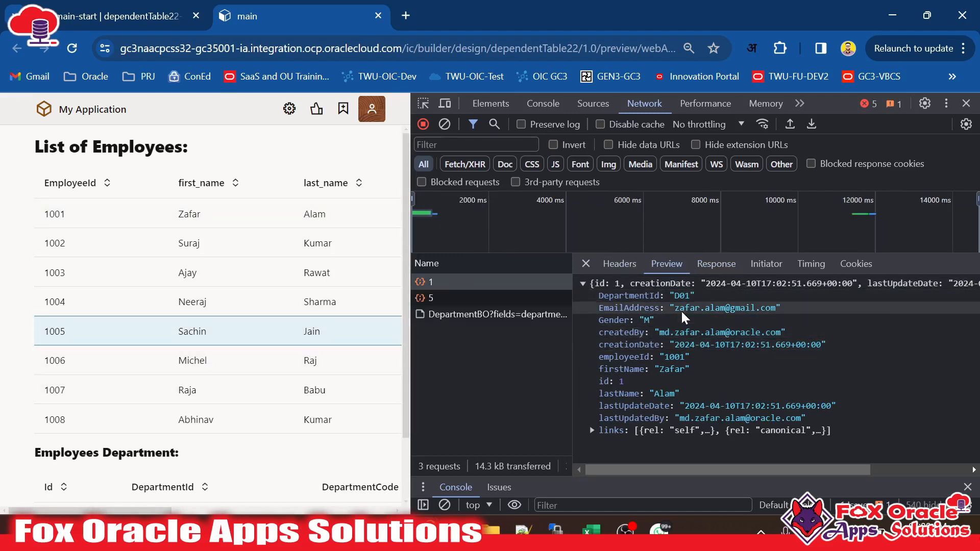
left_click(432, 298)
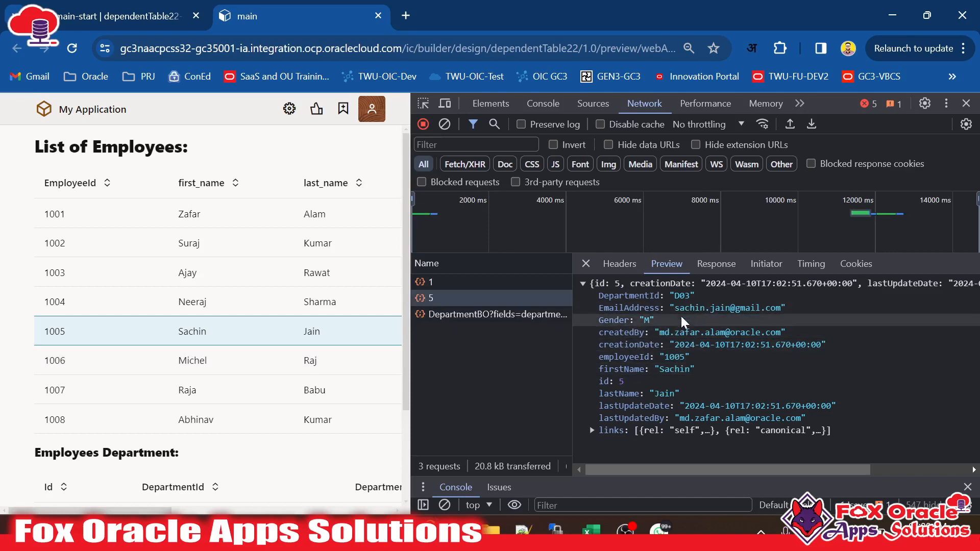
left_click_drag(670, 295, 684, 405)
scroll(161, 353, "down", 2)
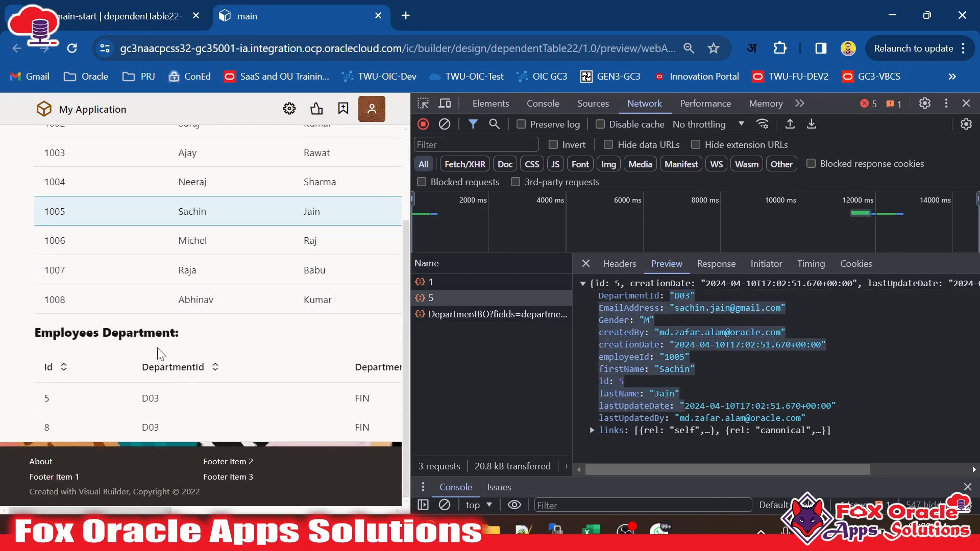
Select the employee row with Id 3, examine its request preview, and close the developer tools.
scroll(161, 353, "up", 2)
left_click(204, 272)
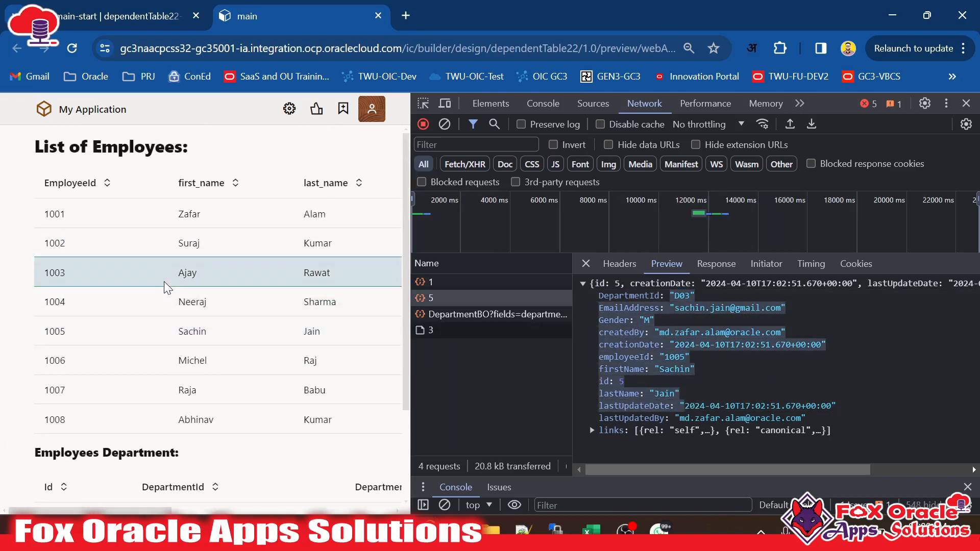
left_click(454, 333)
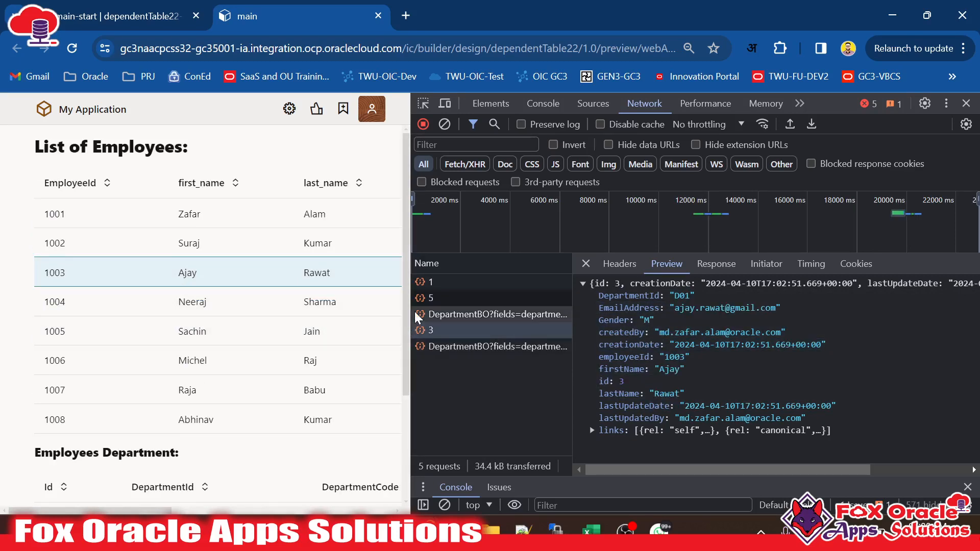
left_click_drag(411, 313, 897, 313)
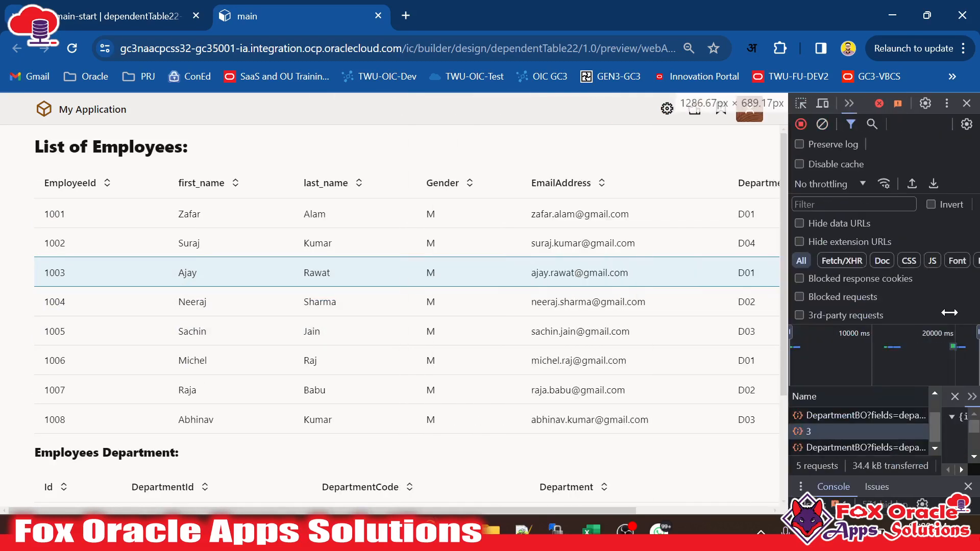
left_click(966, 103)
Select several different employee rows one after another to reload the dependent department table.
left_click(449, 361)
left_click(271, 276)
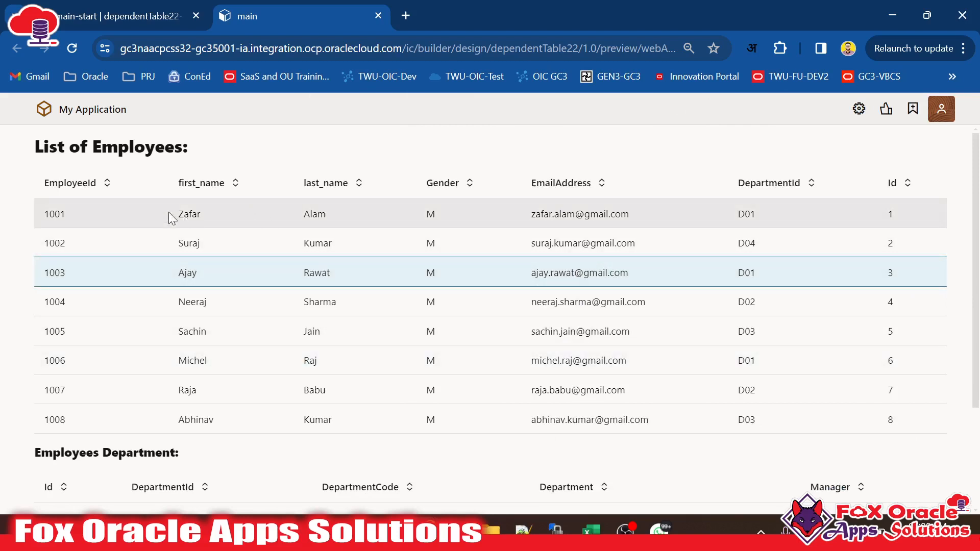
left_click(446, 393)
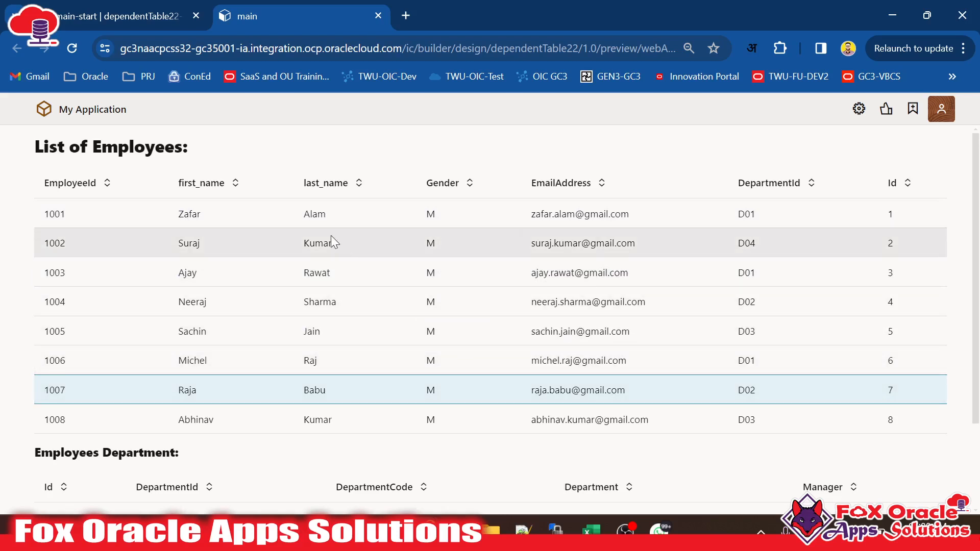
left_click(290, 351)
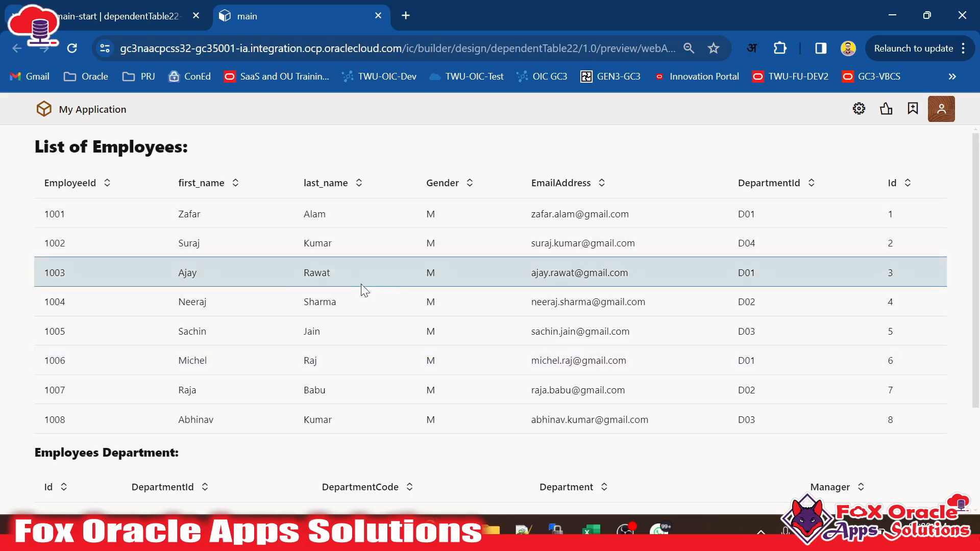
left_click(349, 336)
left_click(335, 213)
Check the department rows for the employee with Id 5, select the Id 2 row, and return to the Visual Builder designer.
left_click(305, 331)
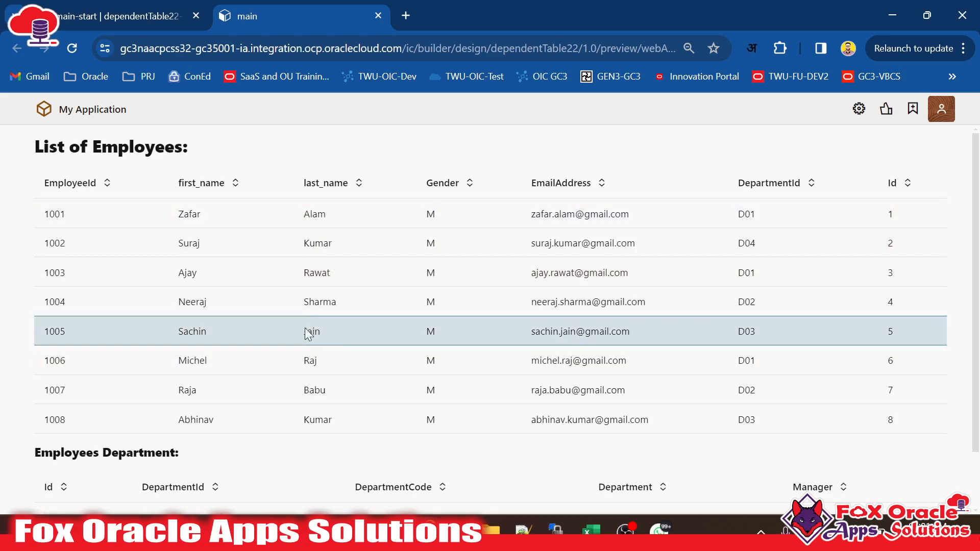
scroll(372, 313, "down", 3)
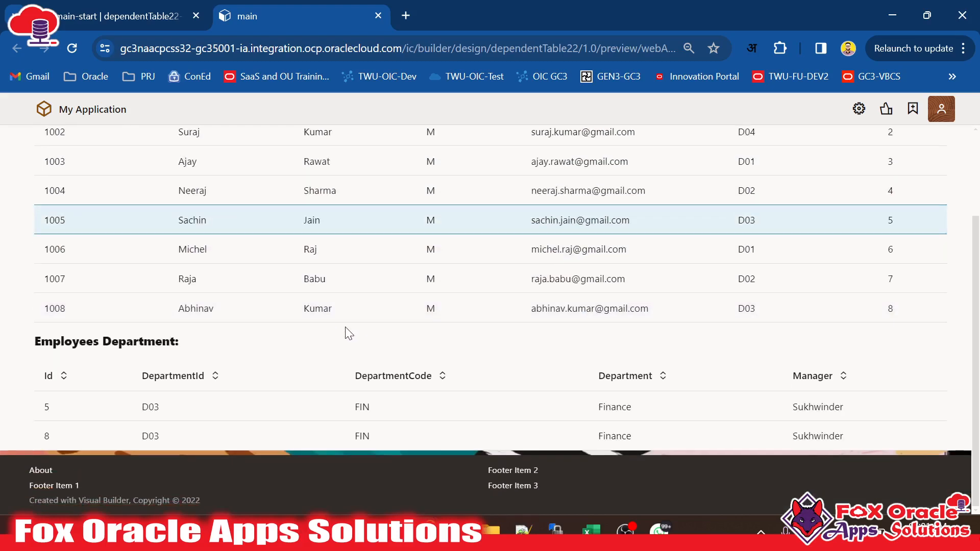
scroll(329, 293, "up", 3)
left_click(347, 243)
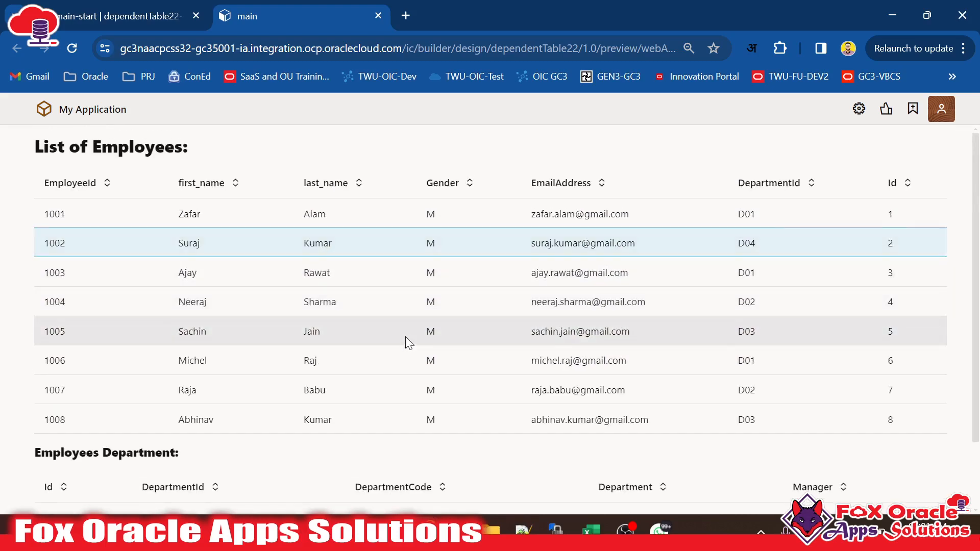
left_click(168, 15)
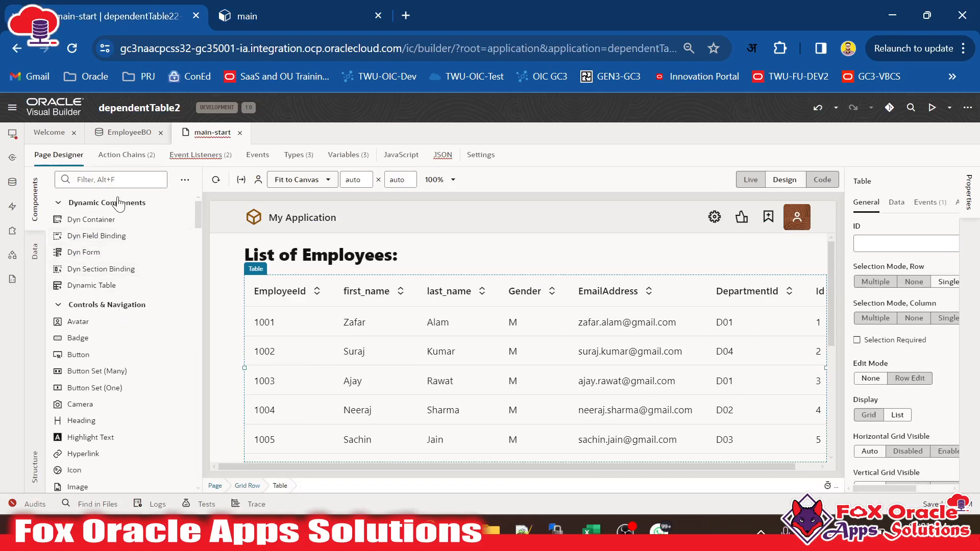
Create a new web application named adptablepage with navigation style None, and collapse the list of web apps.
left_click(13, 133)
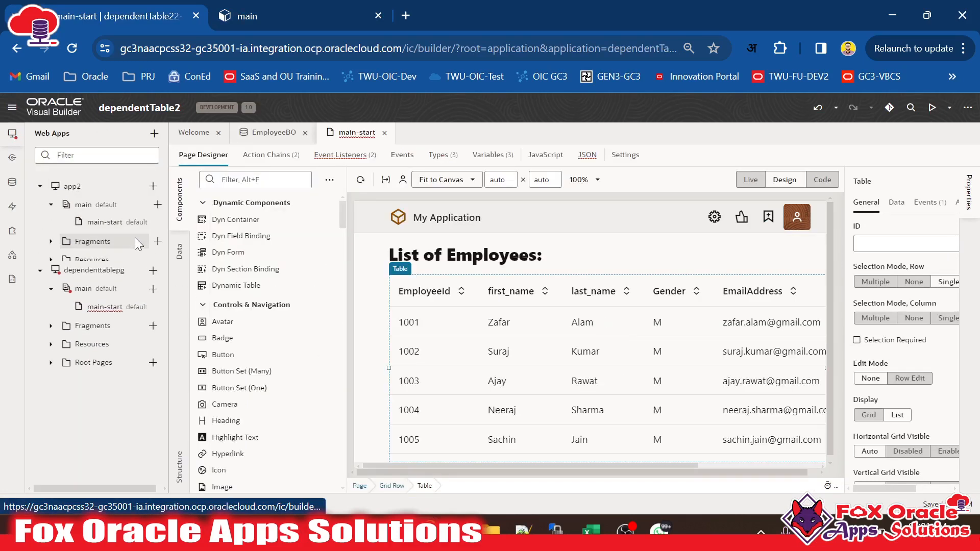
left_click(40, 187)
left_click(50, 222)
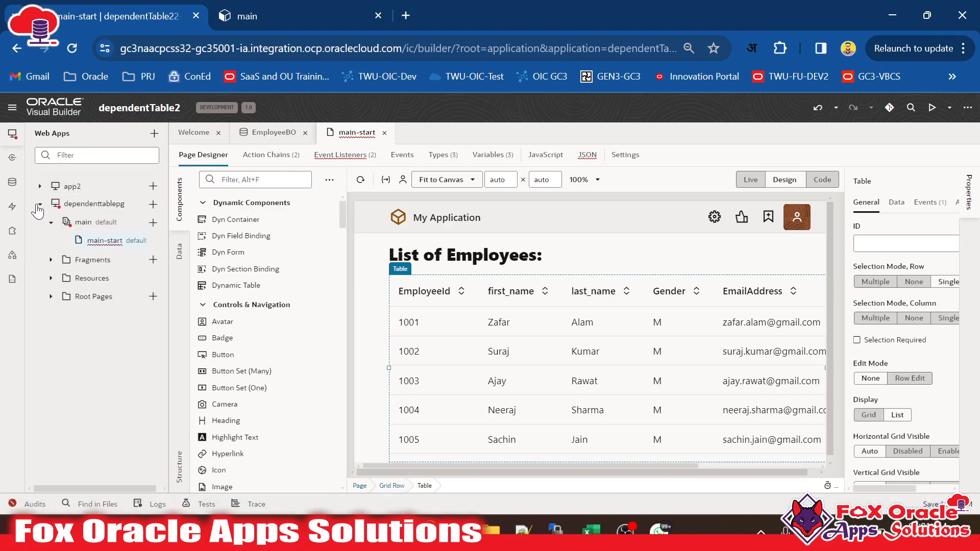
left_click(39, 204)
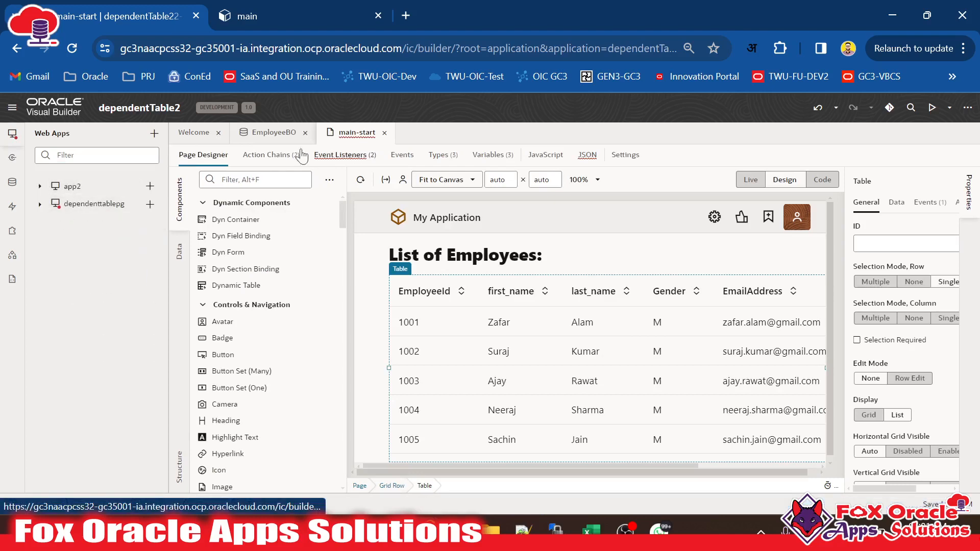
left_click(156, 134)
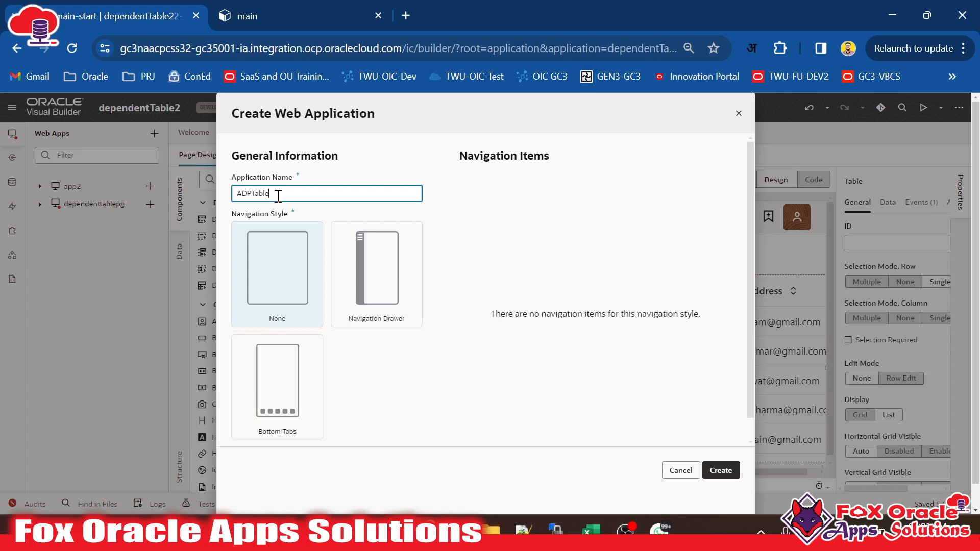
left_click(720, 472)
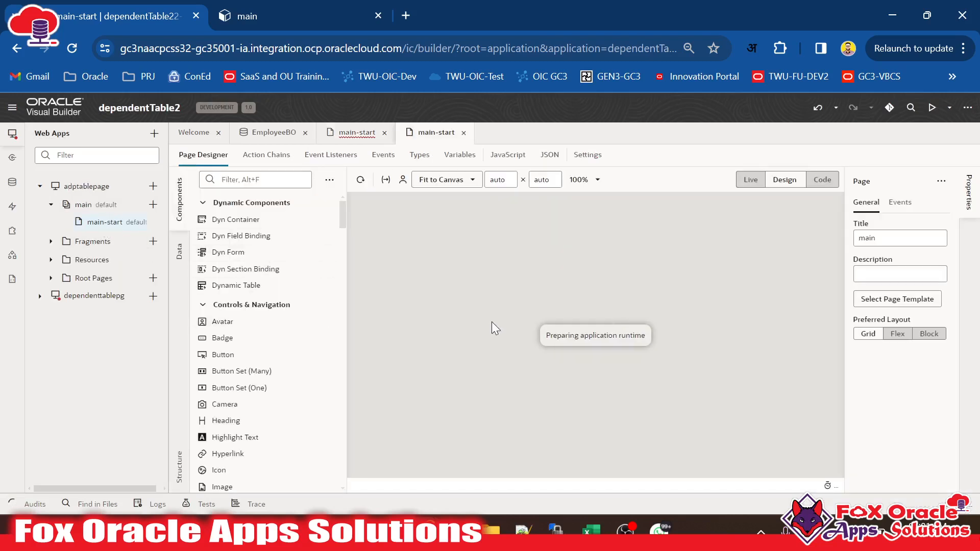
left_click(10, 139)
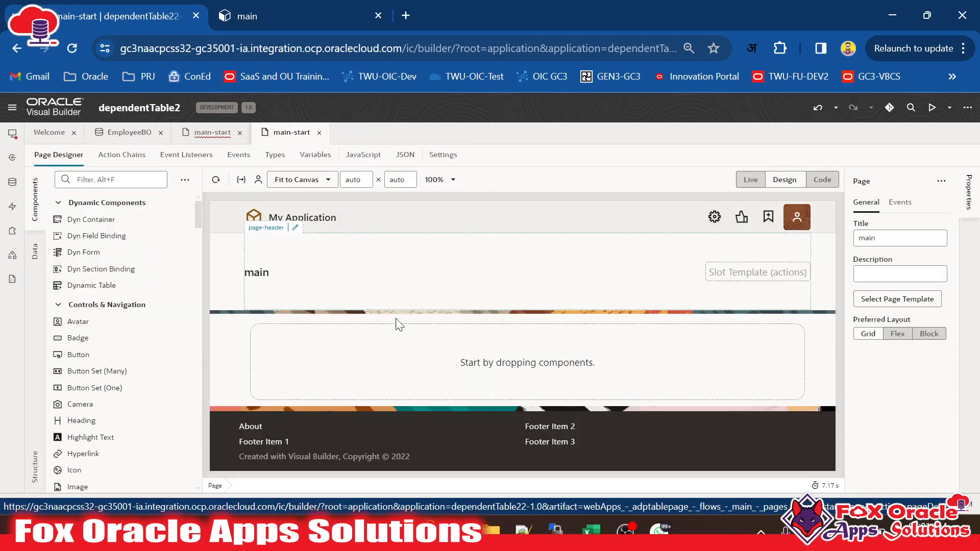
Delete all the default page-header code from the new start page, return to the design view, and close the older main-start page.
left_click(322, 289)
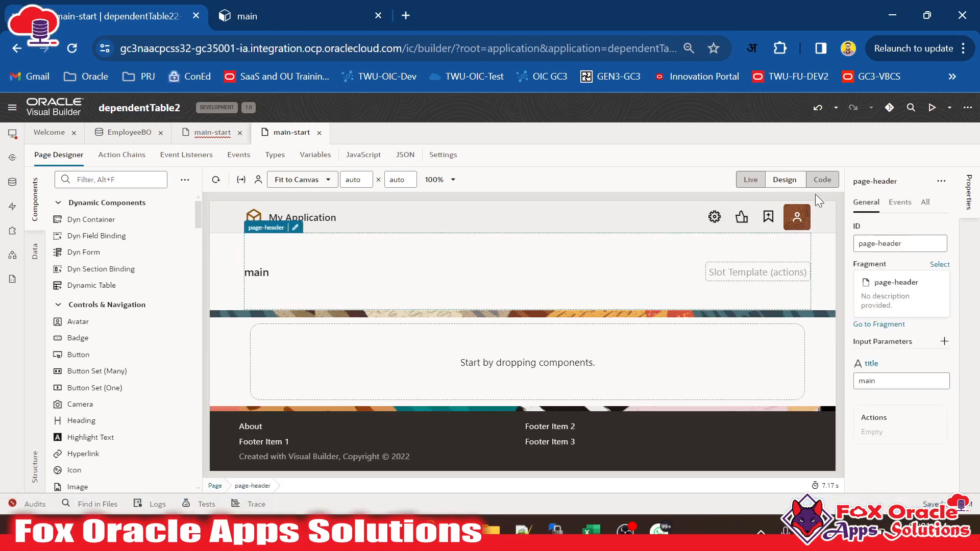
left_click(820, 179)
left_click(453, 351)
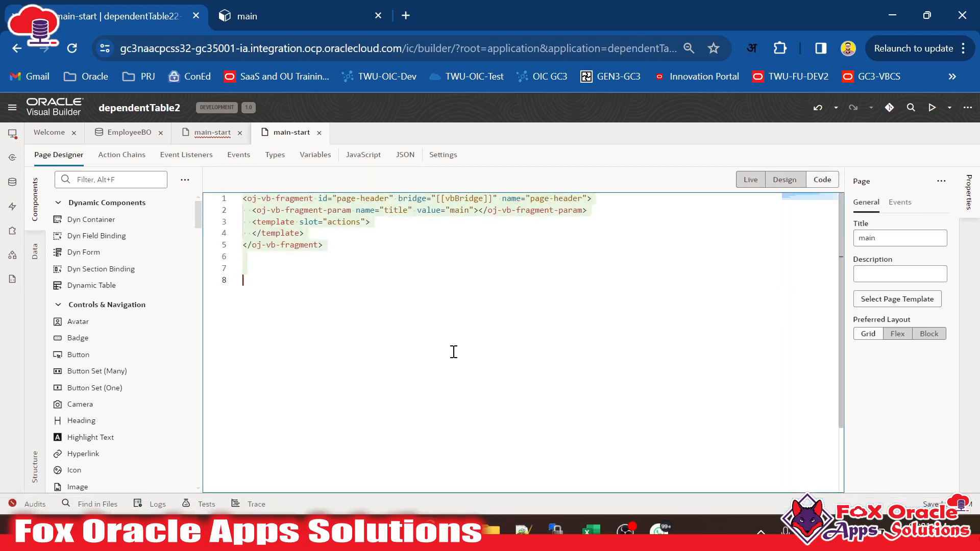
key("BackSpace")
left_click(782, 180)
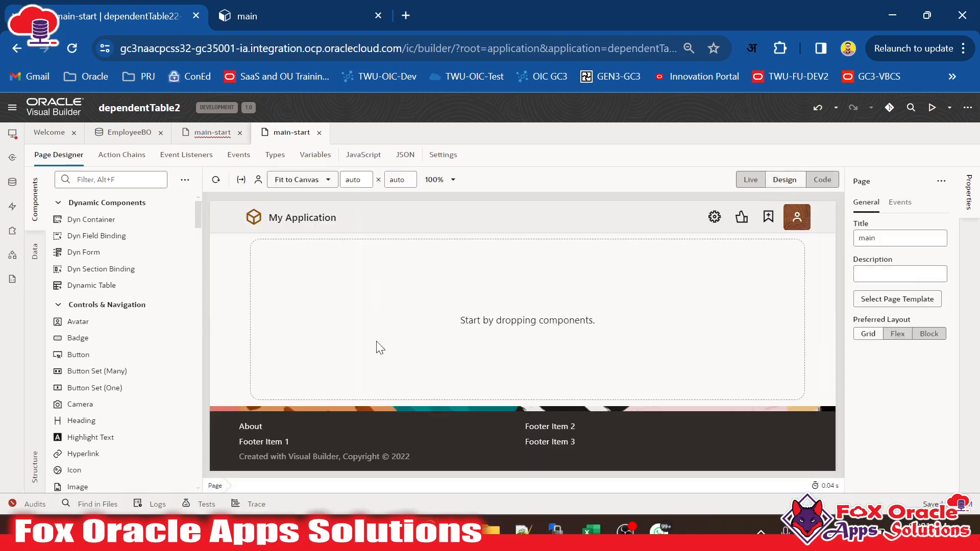
left_click(217, 134)
left_click(240, 133)
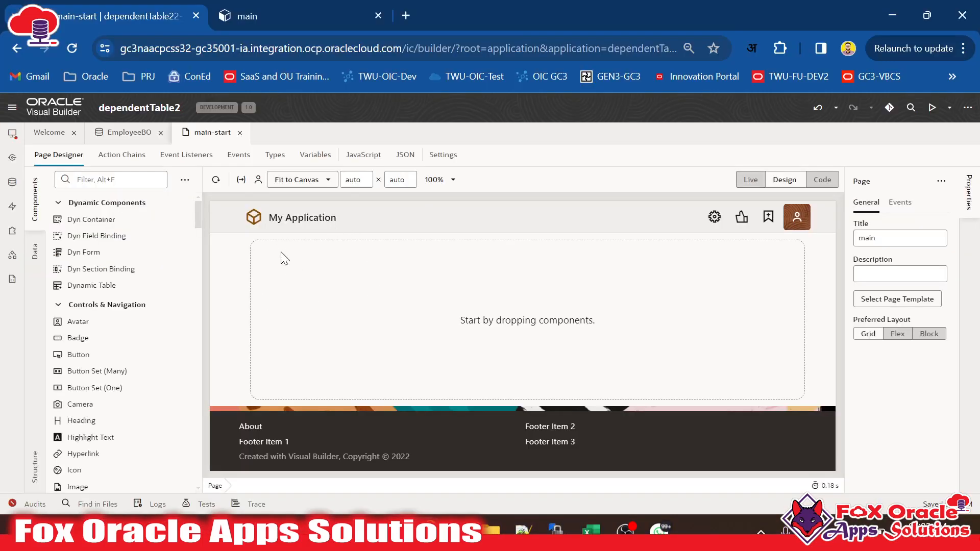
Add a Button component to the empty page and a Heading component beside it in the same row.
left_click(134, 181)
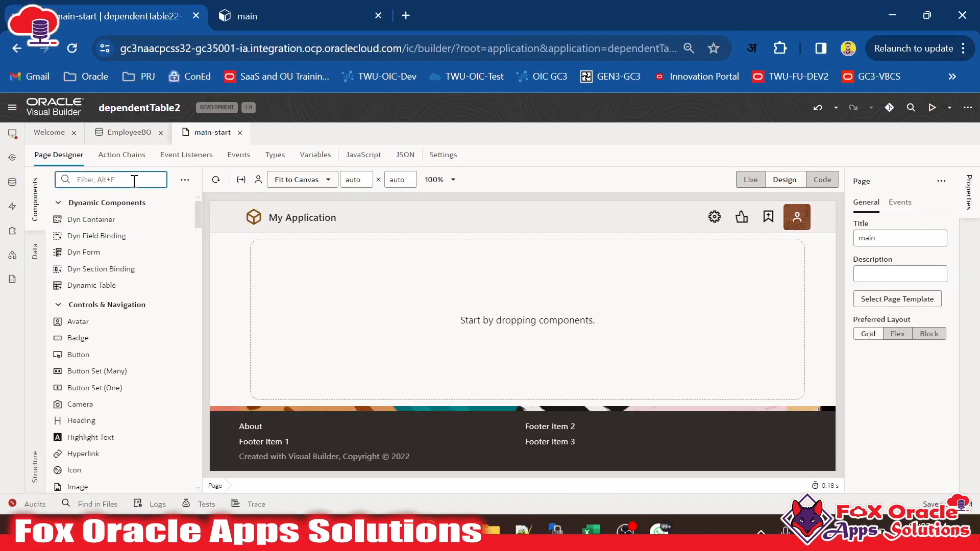
type("butto")
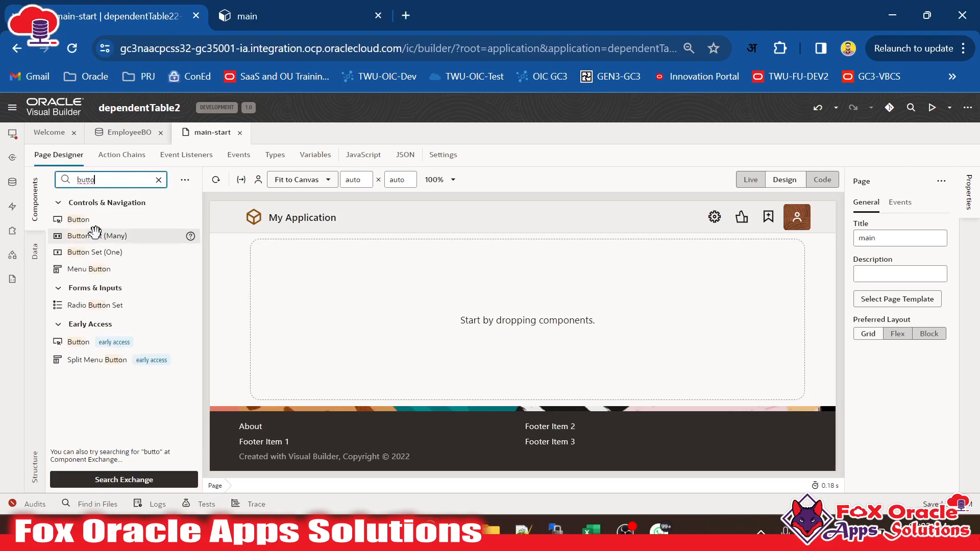
left_click_drag(81, 220, 265, 253)
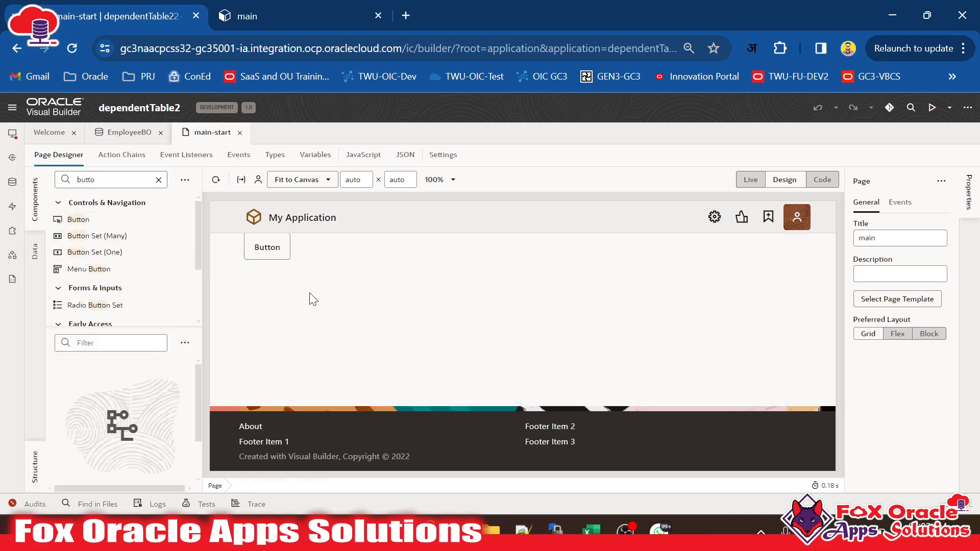
double_click(99, 183)
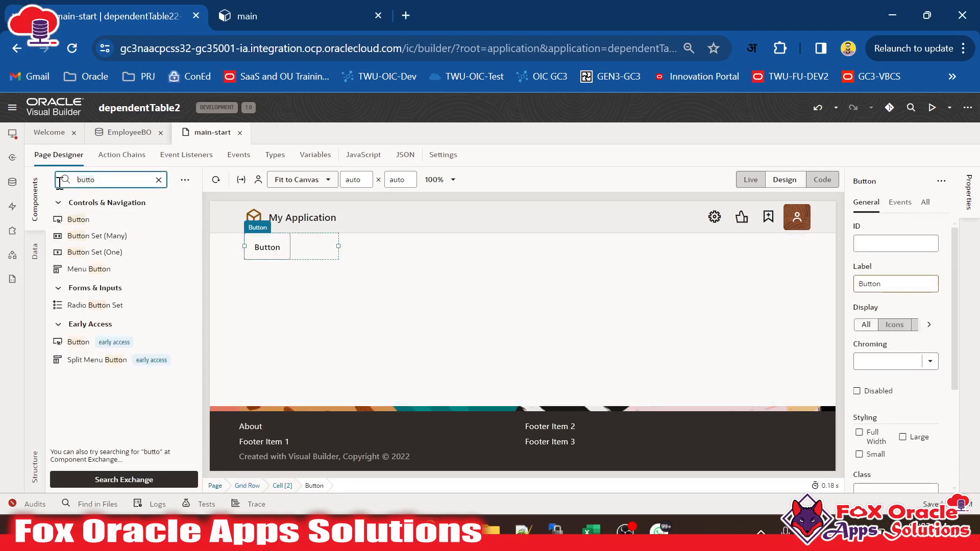
type("head")
left_click_drag(80, 220, 359, 284)
left_click(327, 272)
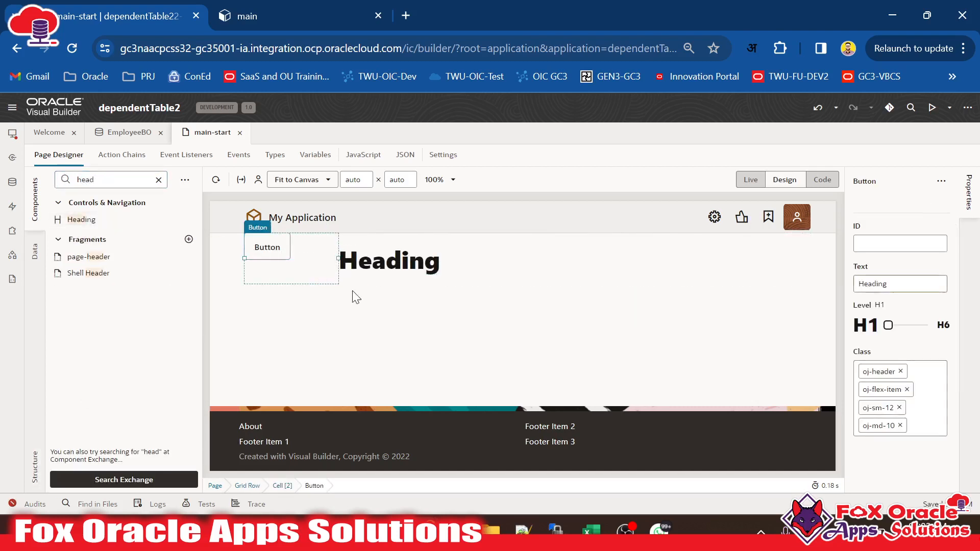
Change the layout of the row holding the button and heading to Flex and align its items to the vertical center.
left_click(403, 287)
left_click(265, 227)
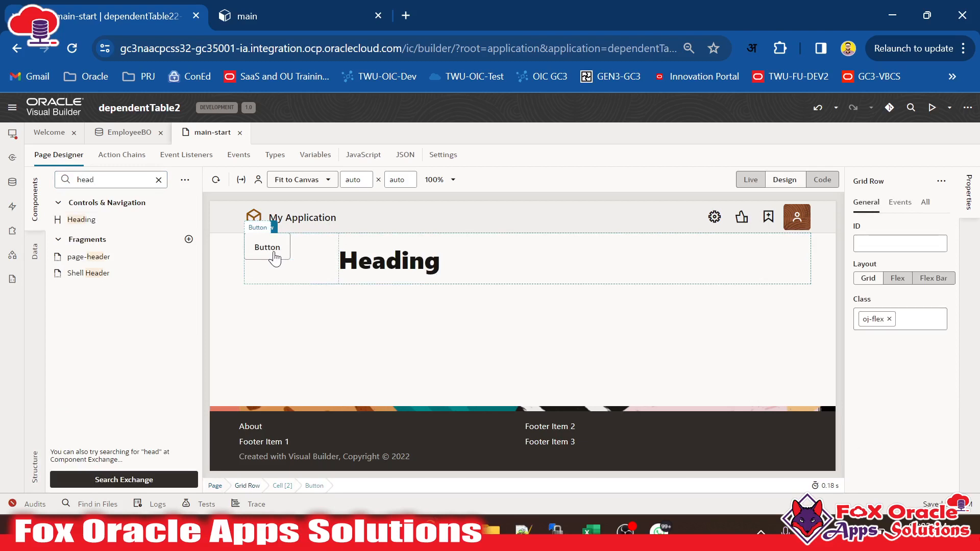
left_click(894, 284)
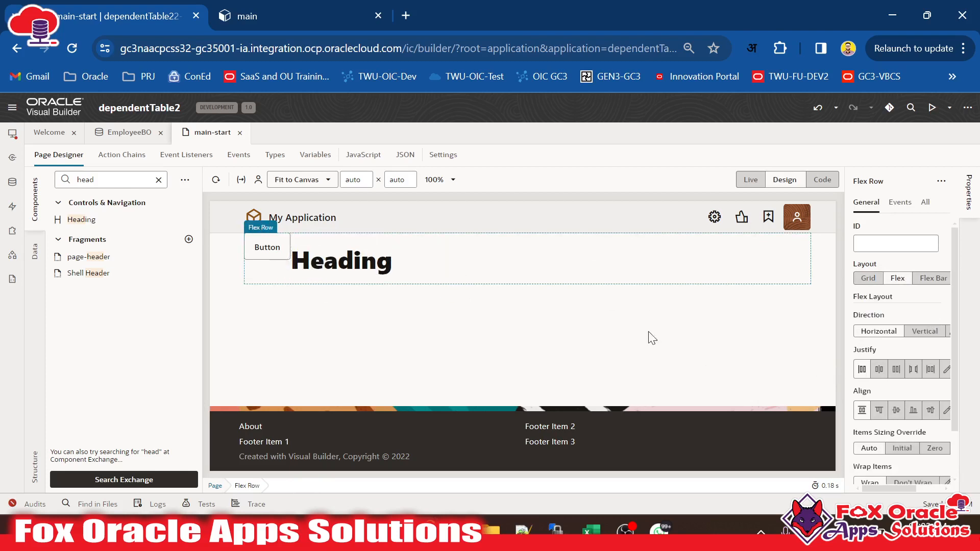
left_click(897, 409)
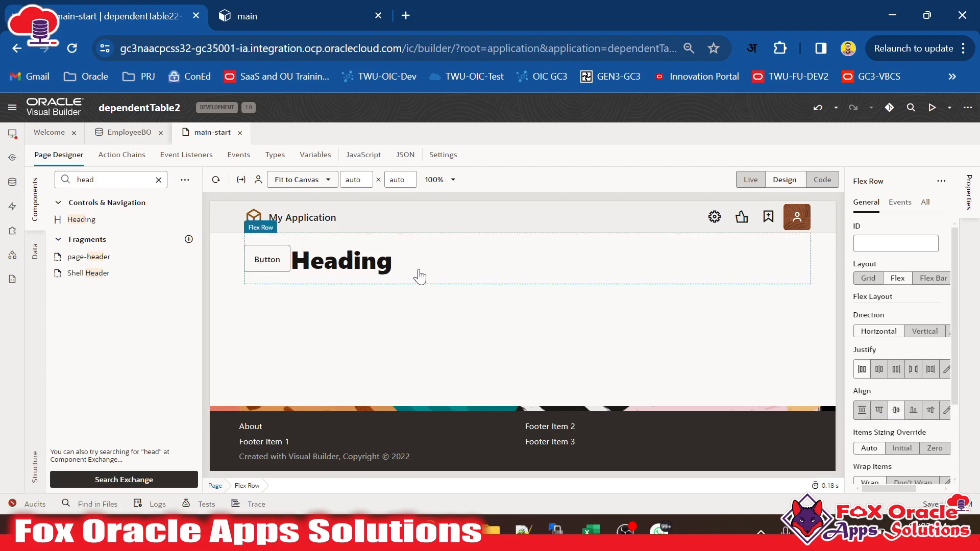
left_click(349, 291)
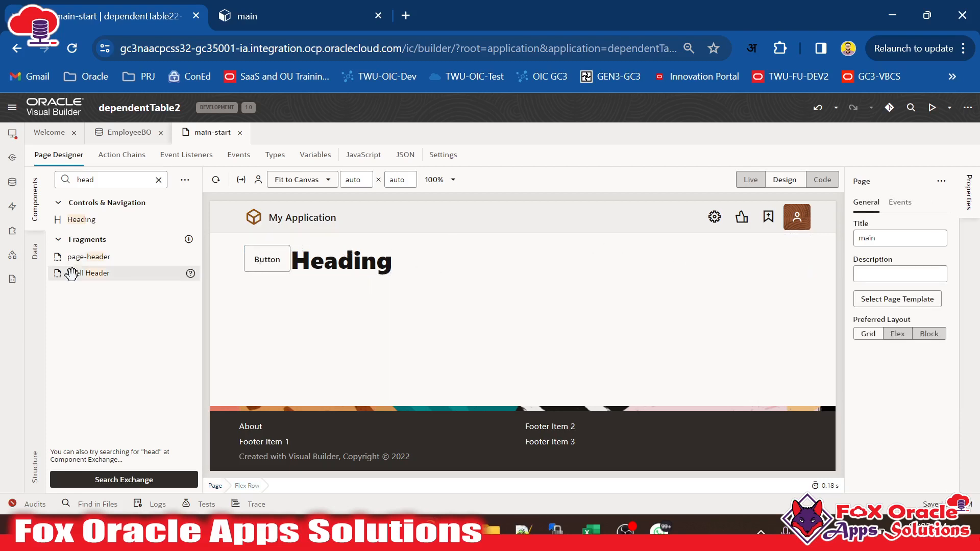
Set the heading to level H4 with the text "Employee Details using ADP".
left_click(345, 264)
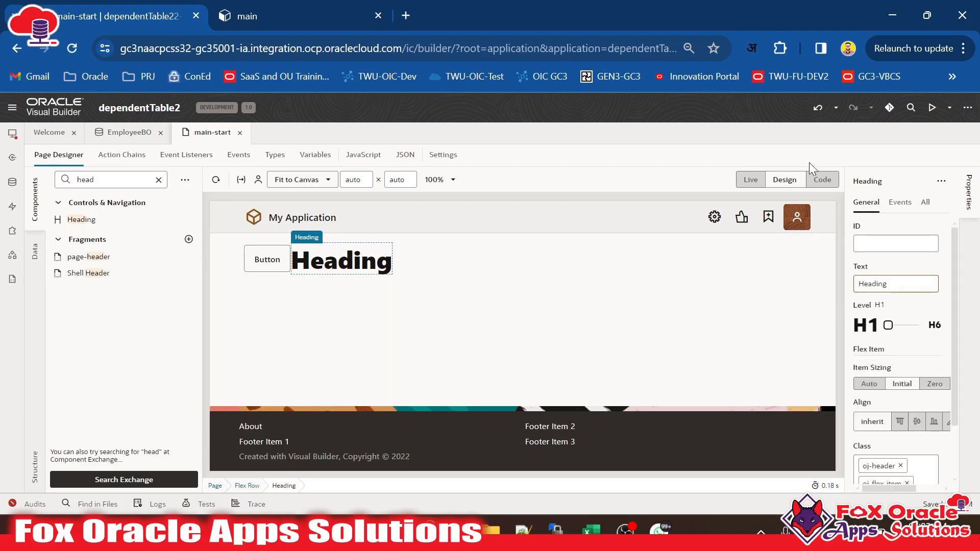
key("ctrl+plus")
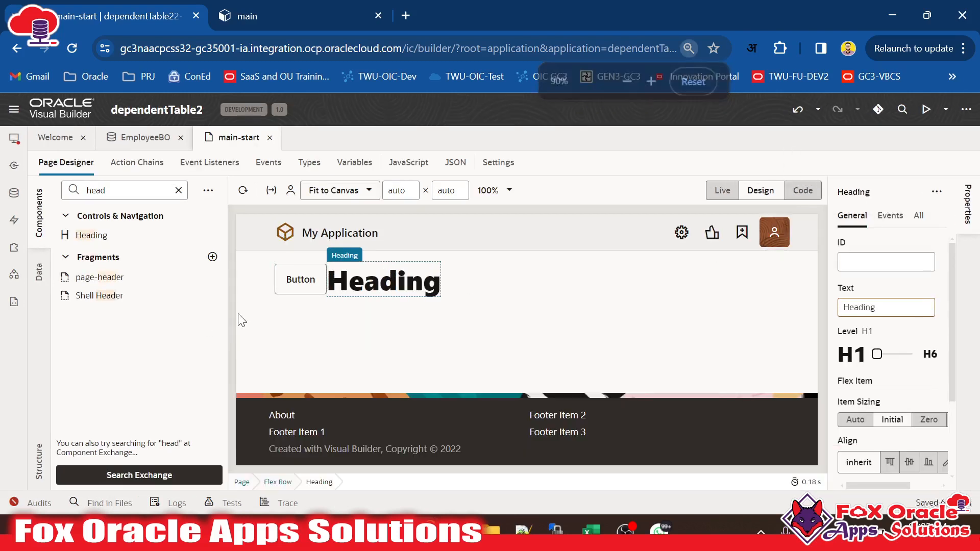
left_click_drag(227, 319, 157, 319)
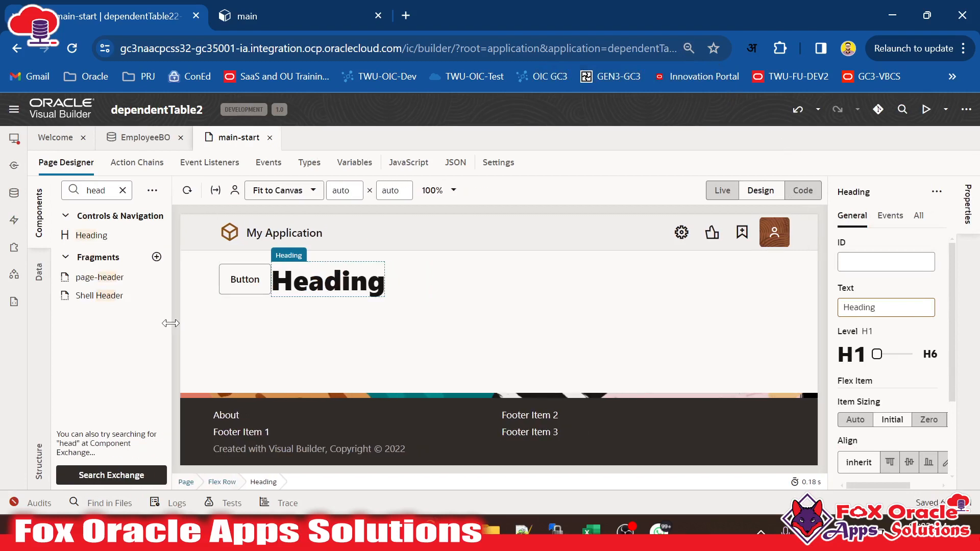
left_click_drag(879, 354, 900, 361)
left_click(357, 283)
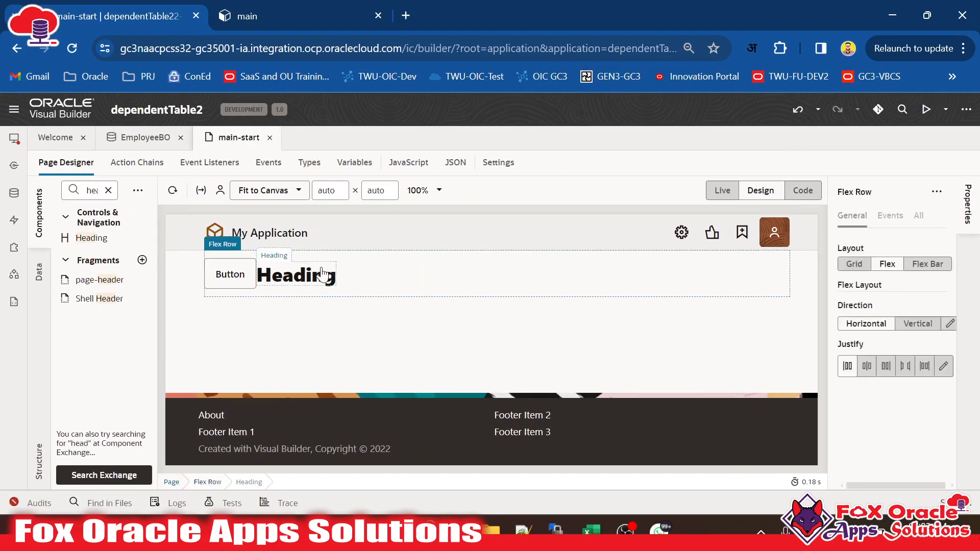
left_click(327, 278)
left_click(886, 307)
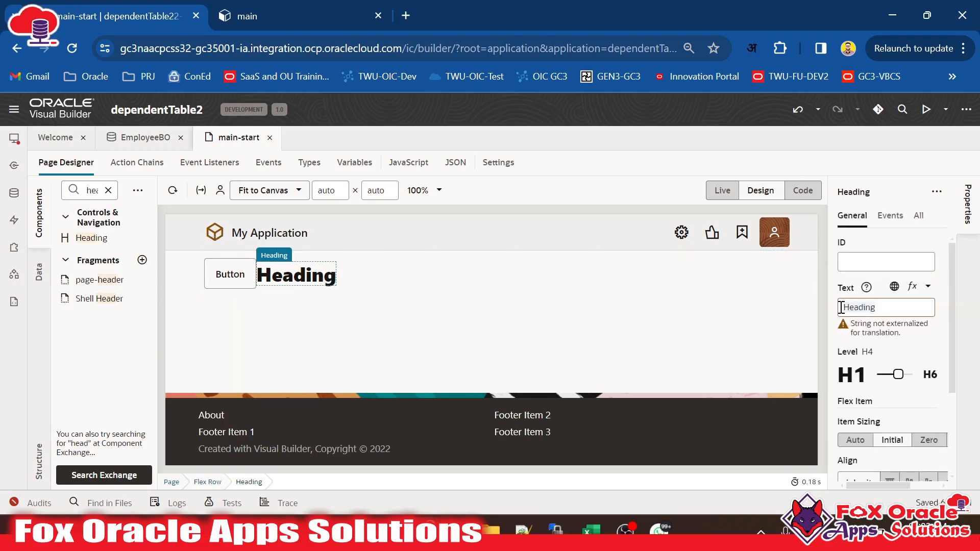
type("Employee Details using ADP")
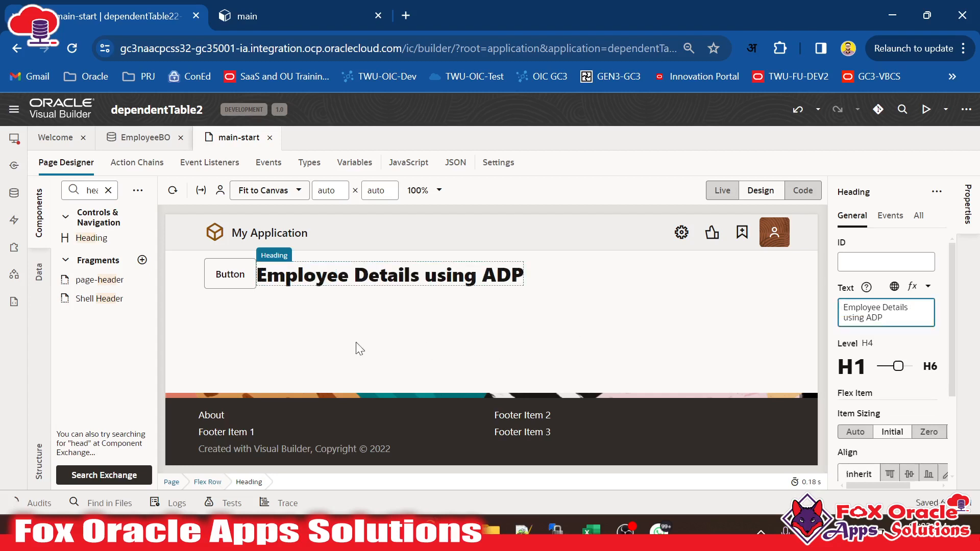
Change the button's label to "Load Data".
left_click(229, 277)
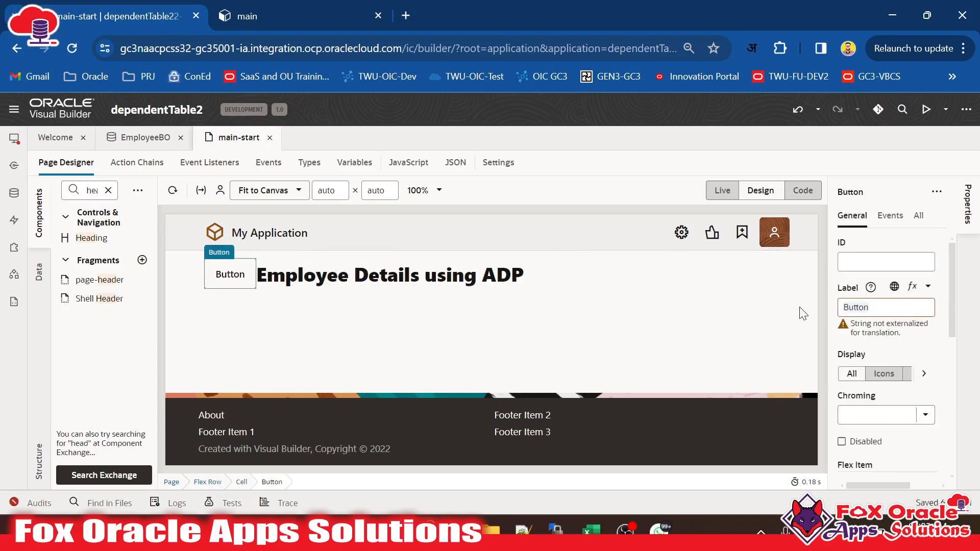
type("Load Data")
left_click(475, 327)
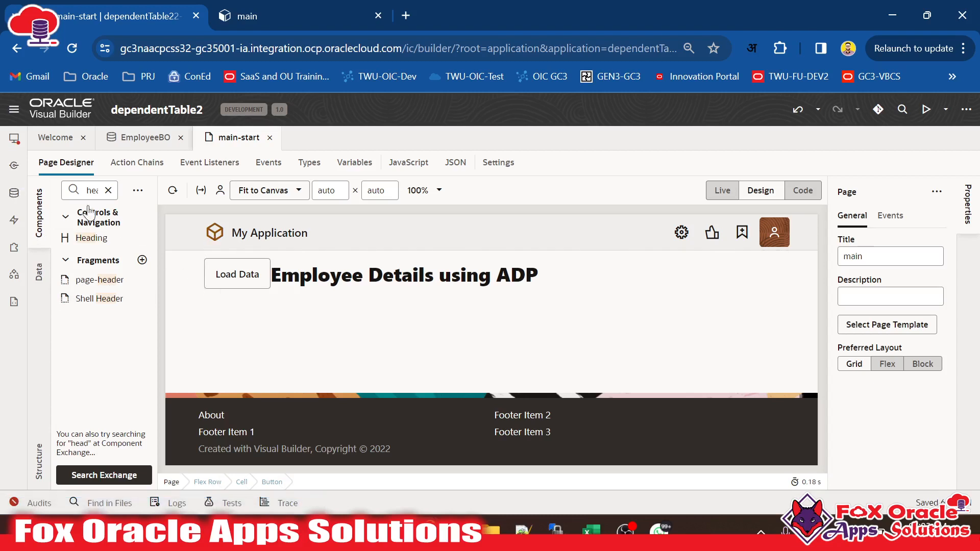
Find the Table component and add it to the page below the row with the button and heading.
left_click(89, 190)
left_click_drag(158, 216, 203, 230)
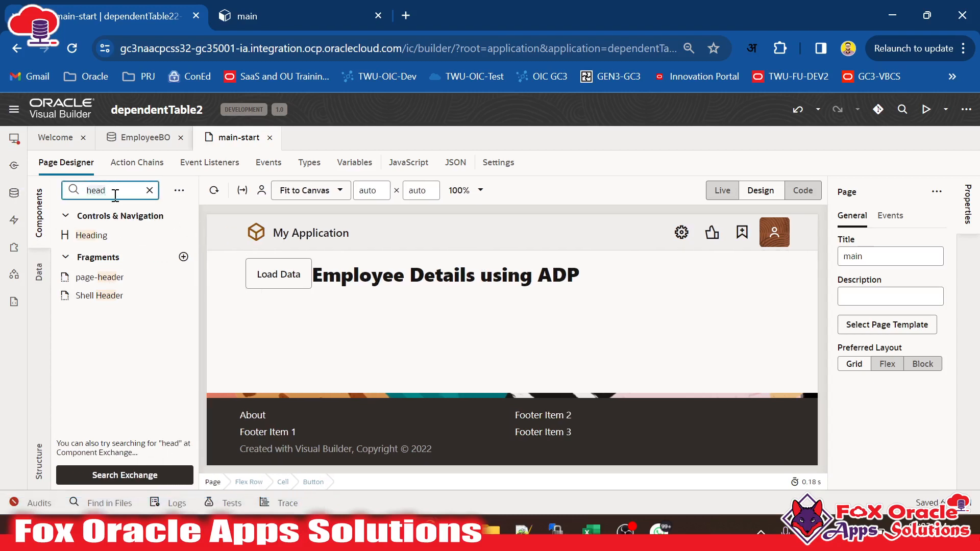
key("BackSpace")
key("BackSpace")
key("BackSpace")
key("BackSpace")
type("Tab")
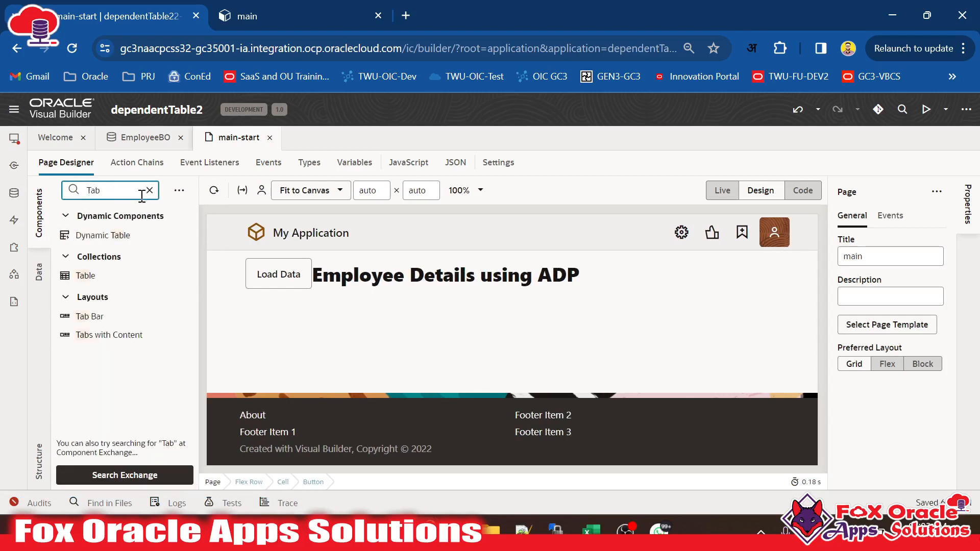
left_click_drag(125, 274, 264, 306)
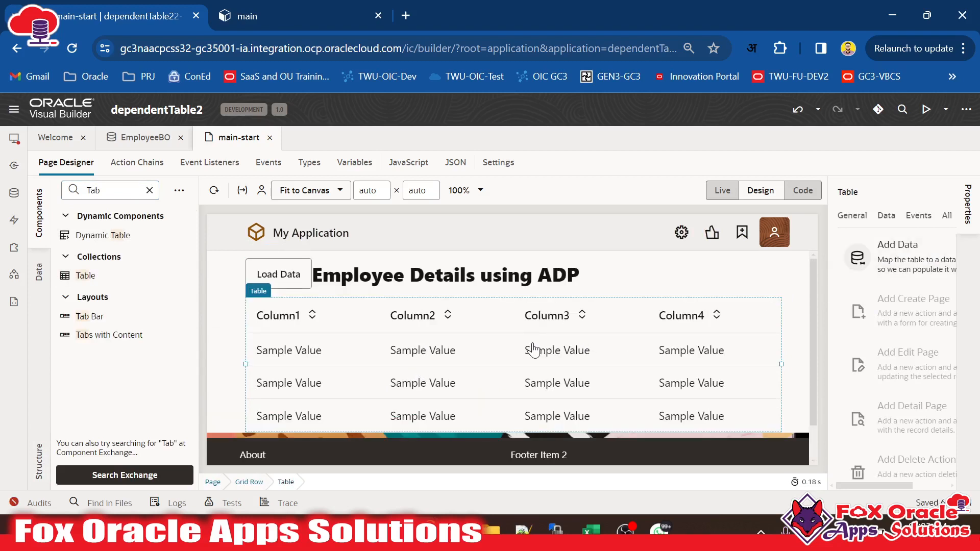
Open the Add Data wizard for the new table to choose its data source.
key("ctrl")
left_click(902, 270)
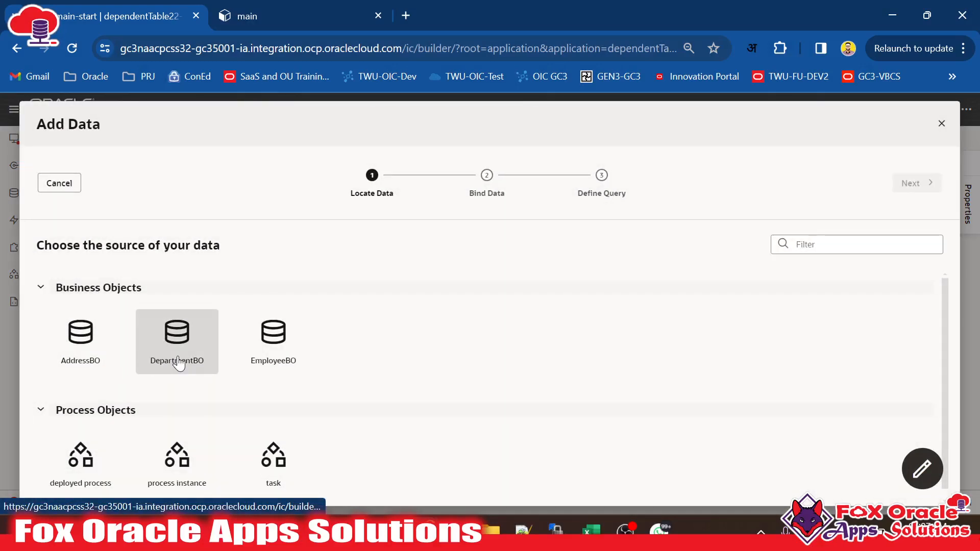